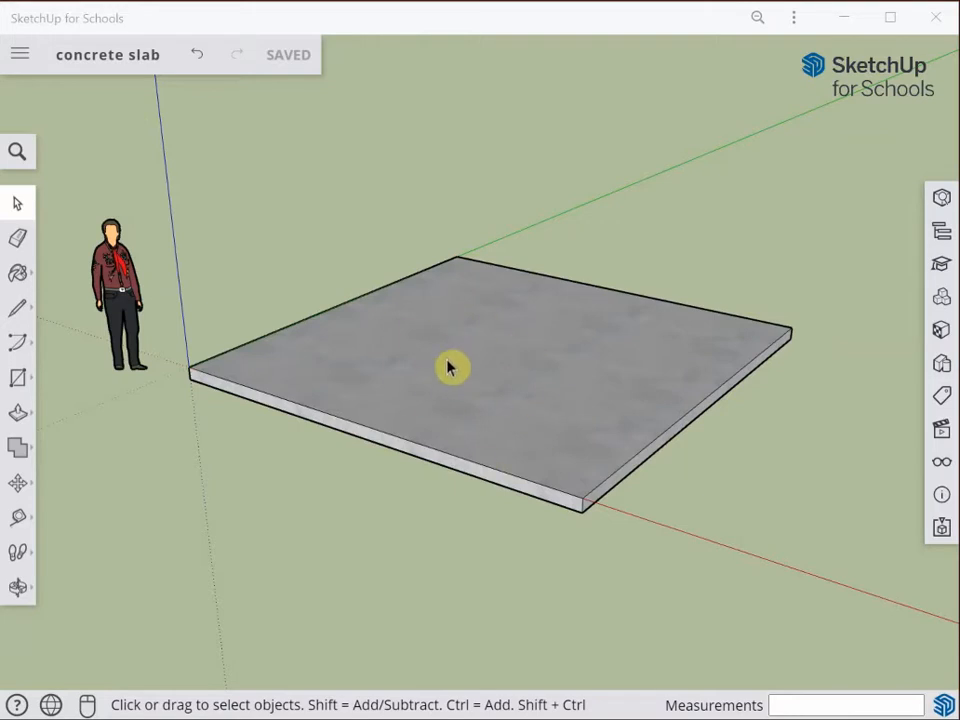
# Save a copy of the concrete slab model as "assembly 01" in My Drive's Y9 Remote Learning folder
pyautogui.click(20, 56)
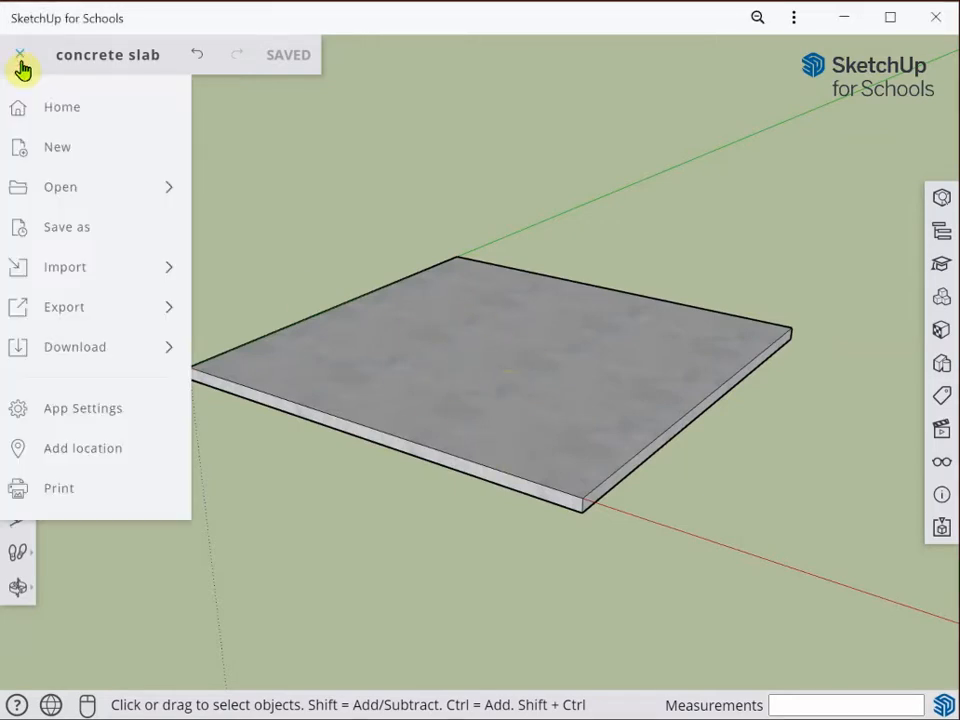
pyautogui.click(79, 238)
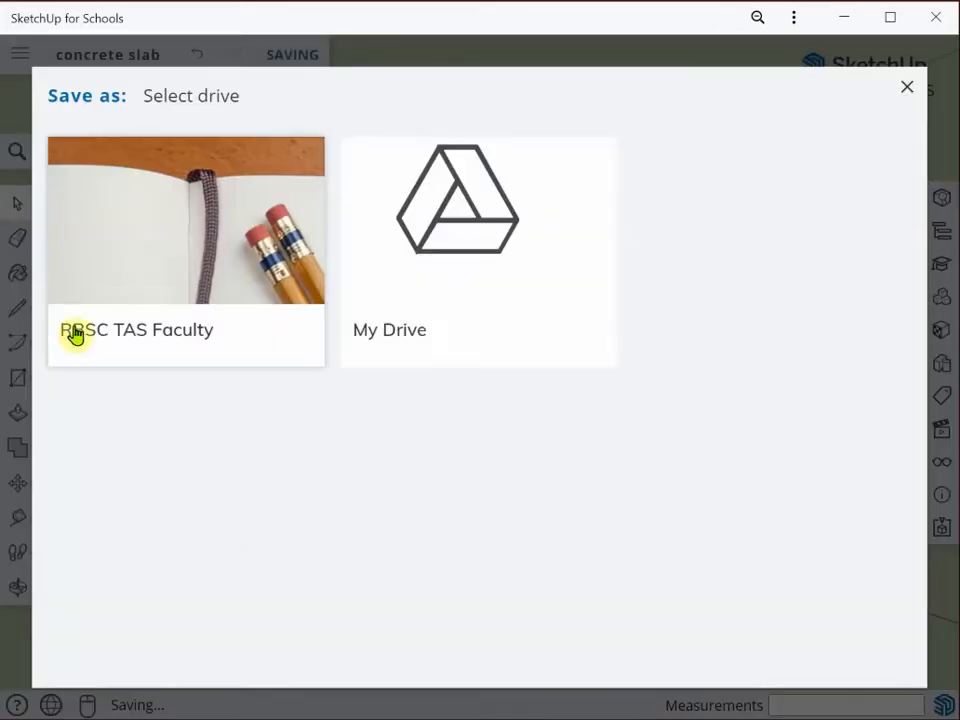
pyautogui.click(440, 309)
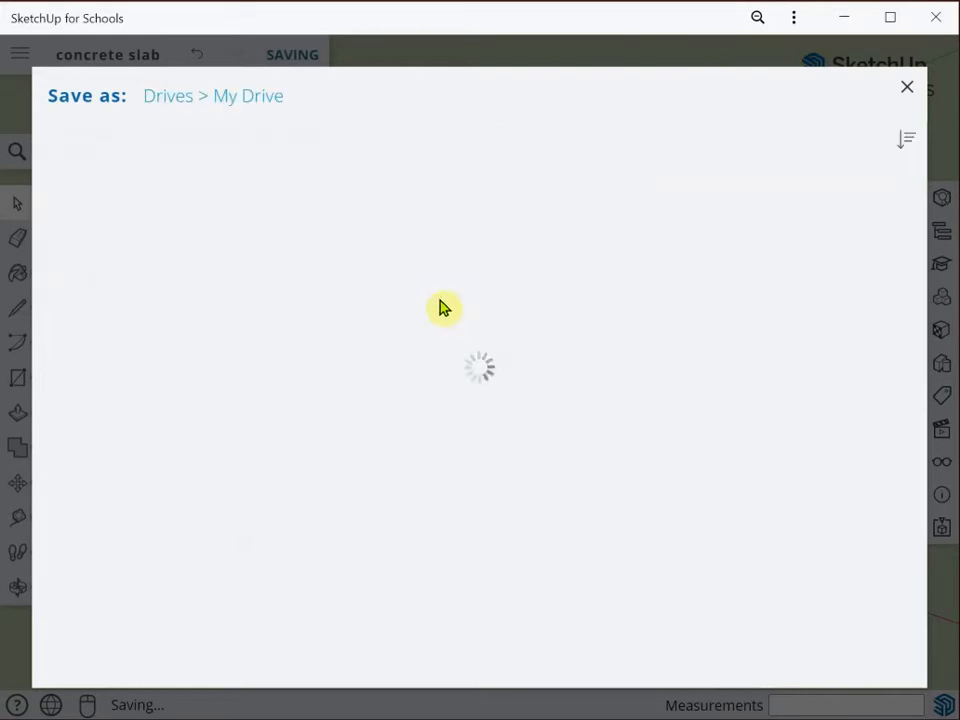
pyautogui.click(706, 250)
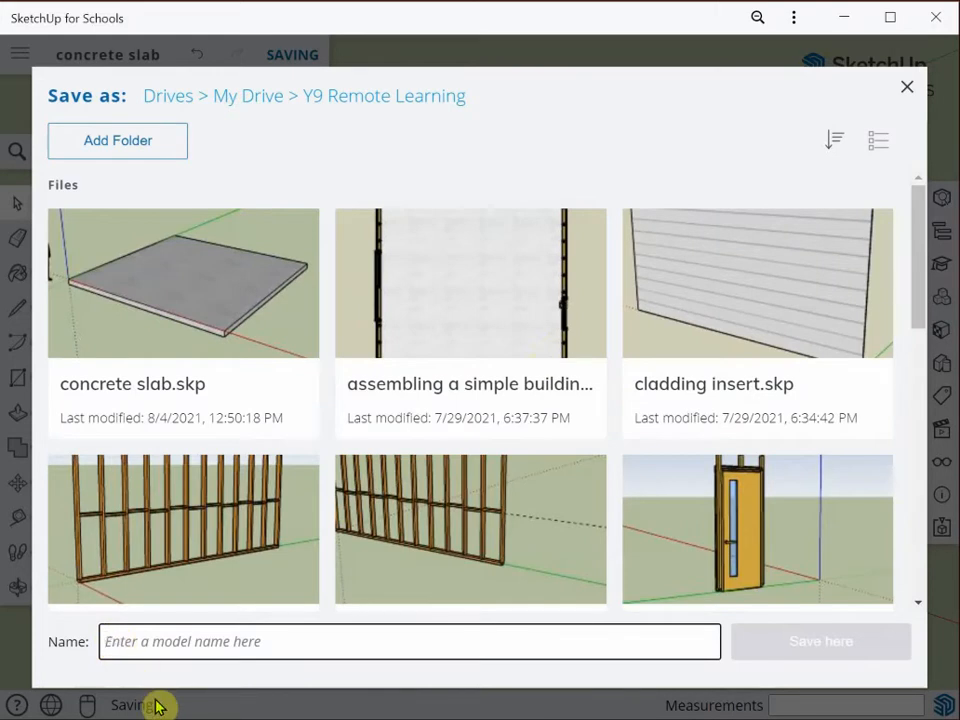
pyautogui.write('assembly 01')
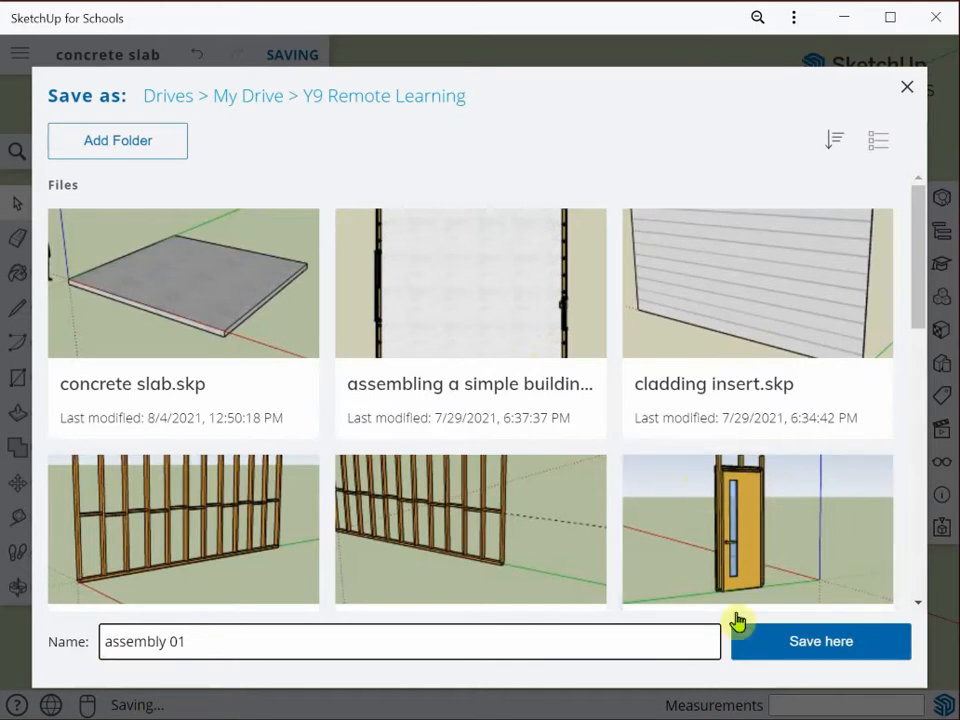
pyautogui.click(805, 648)
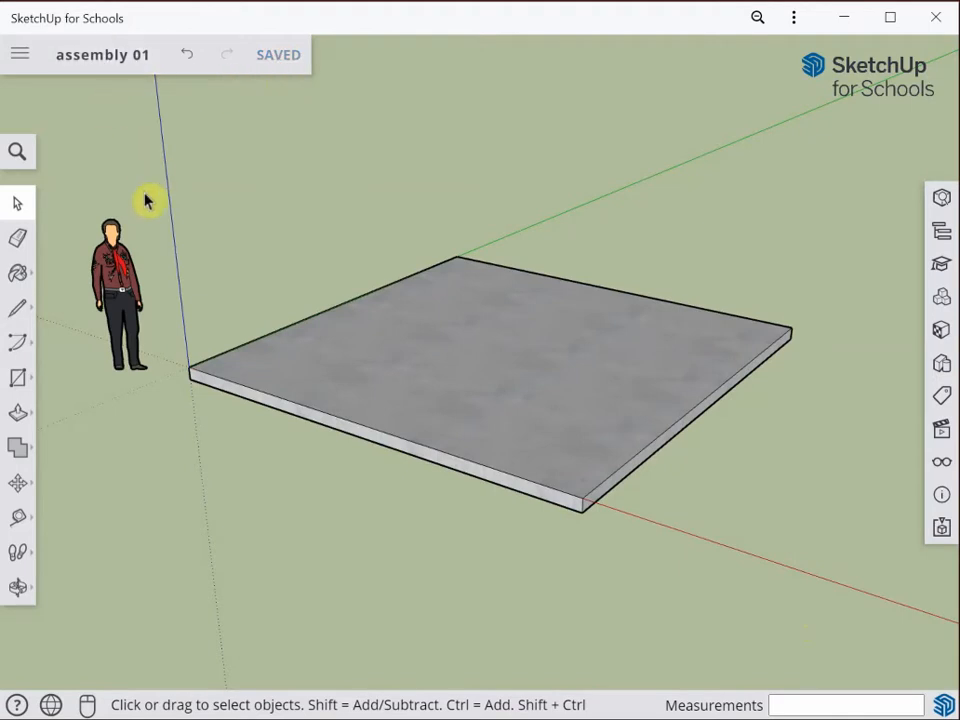
# Start an import from Google Drive and open the Y9 Remote Learning folder in My Drive
pyautogui.click(21, 58)
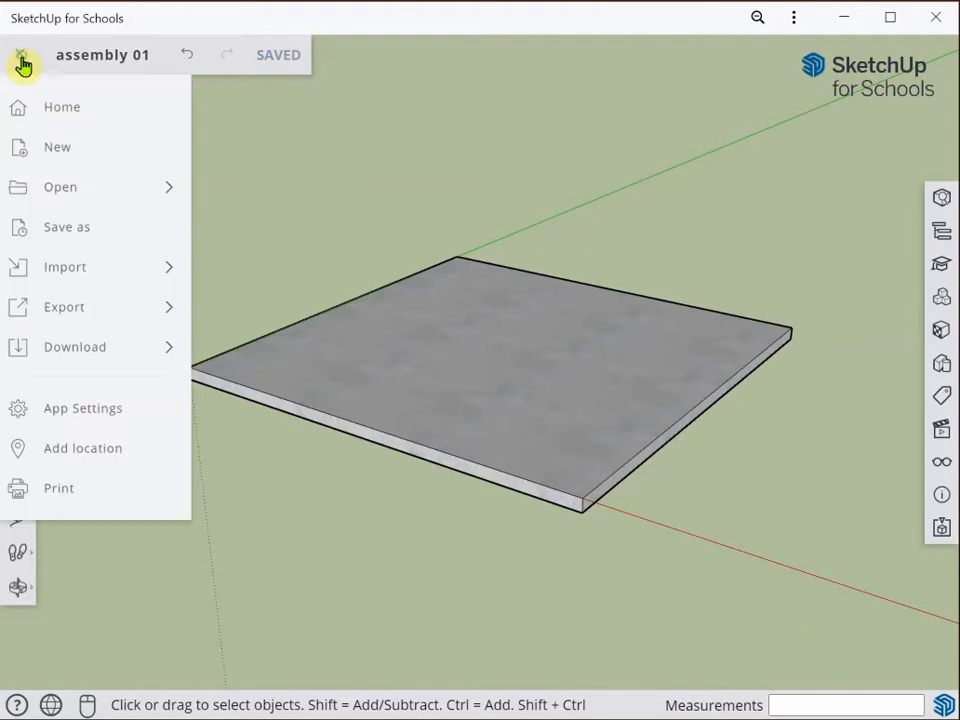
pyautogui.moveTo(70, 196)
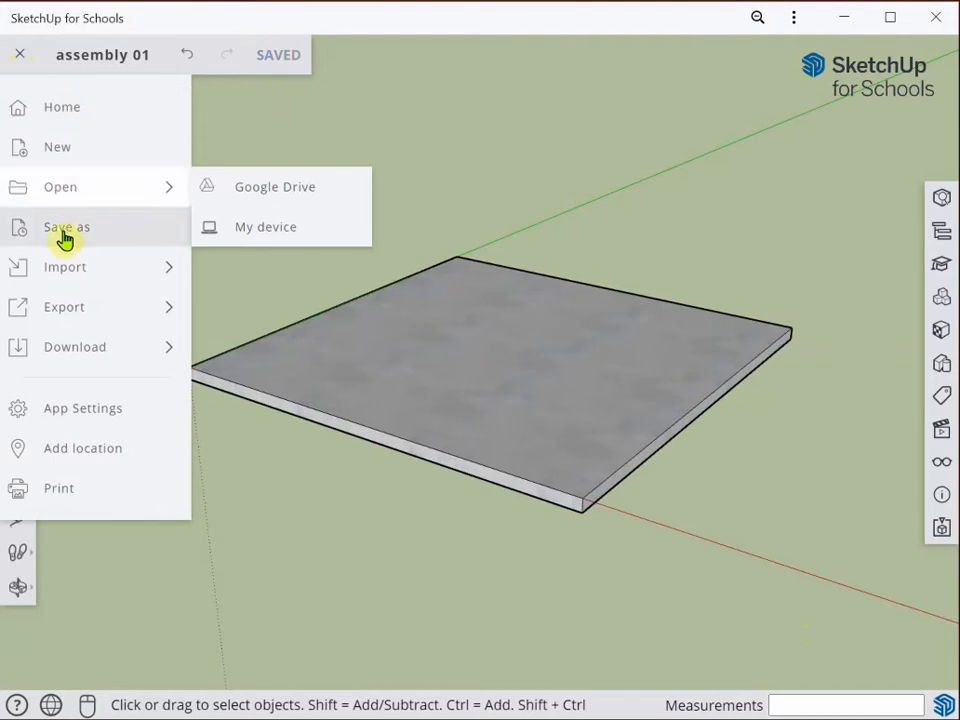
pyautogui.moveTo(75, 278)
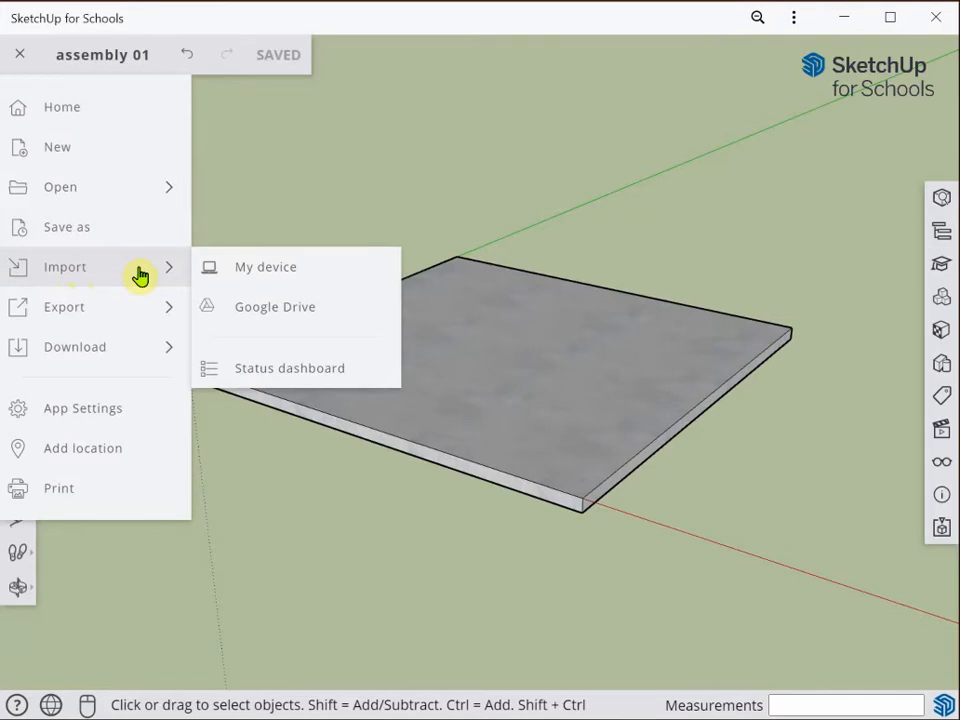
pyautogui.click(292, 313)
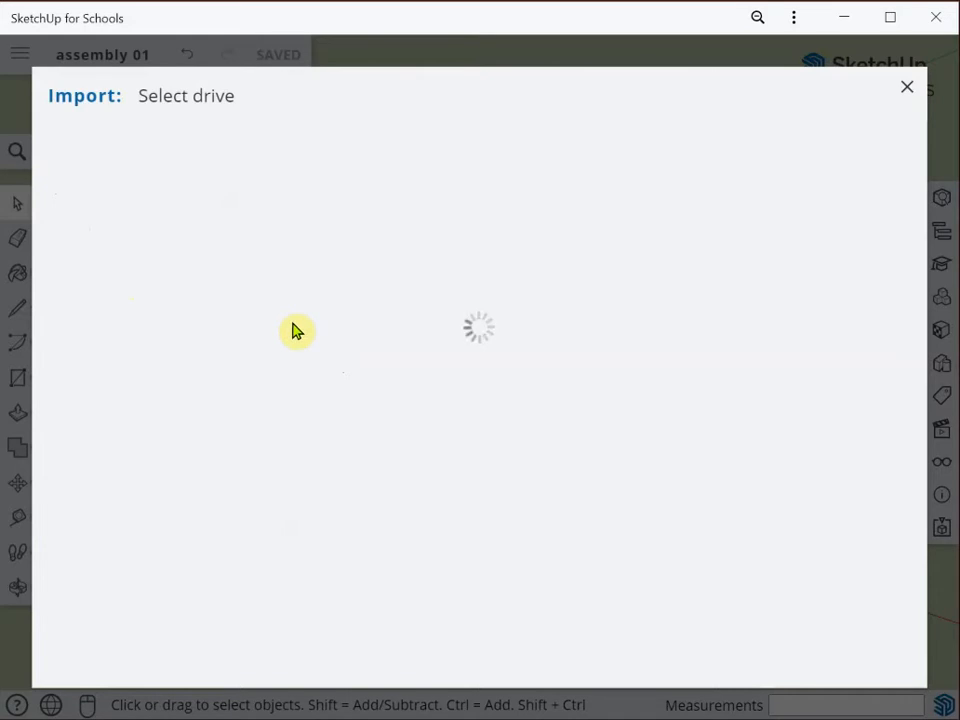
pyautogui.click(432, 304)
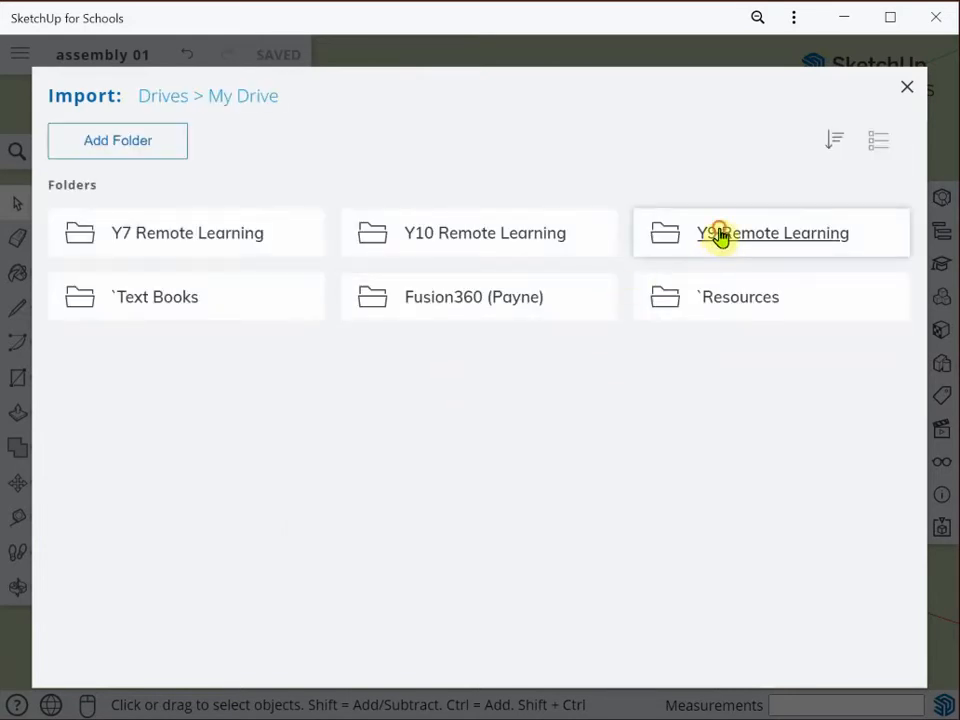
pyautogui.click(721, 237)
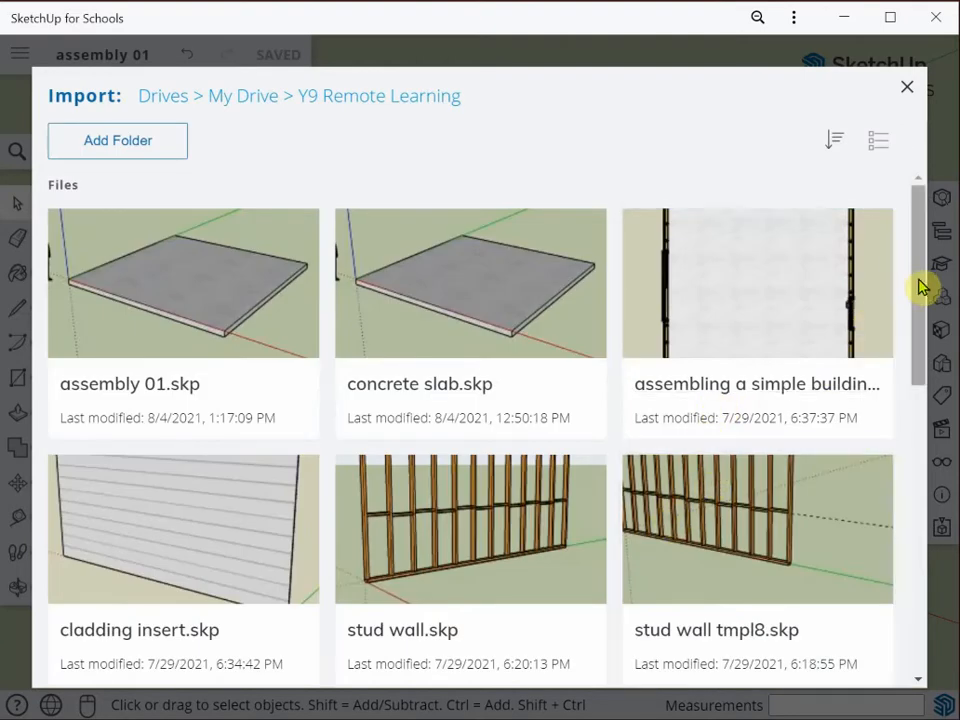
# Import "lined stud wall + window.skp" as a component and place it at the slab's top corner on the origin
pyautogui.moveTo(924, 285); pyautogui.dragTo(926, 437)
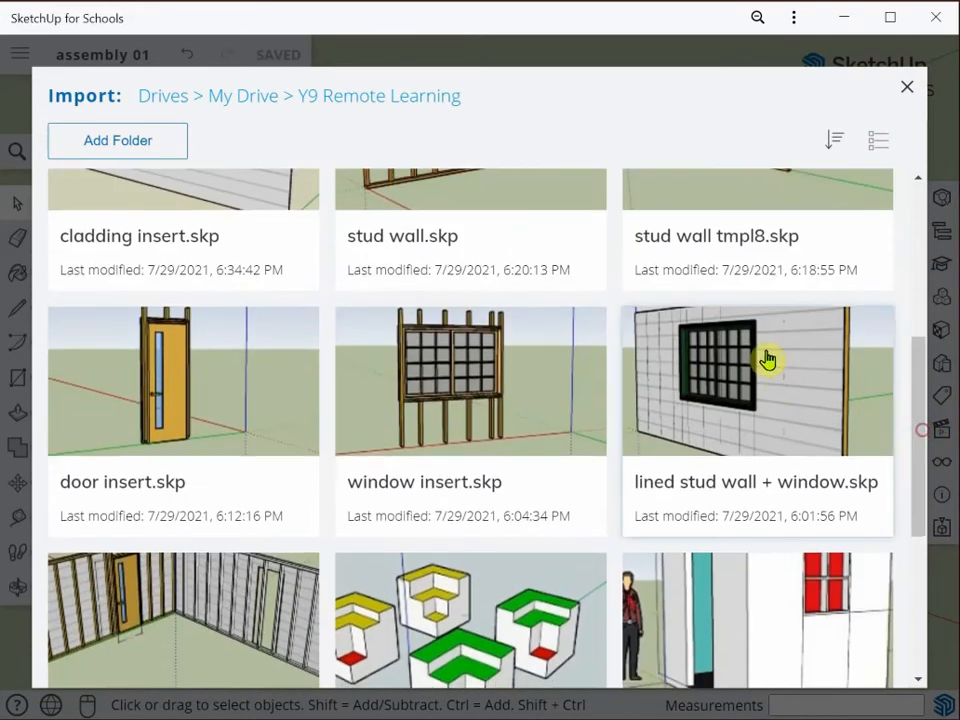
pyautogui.scroll(5, 792, 390)
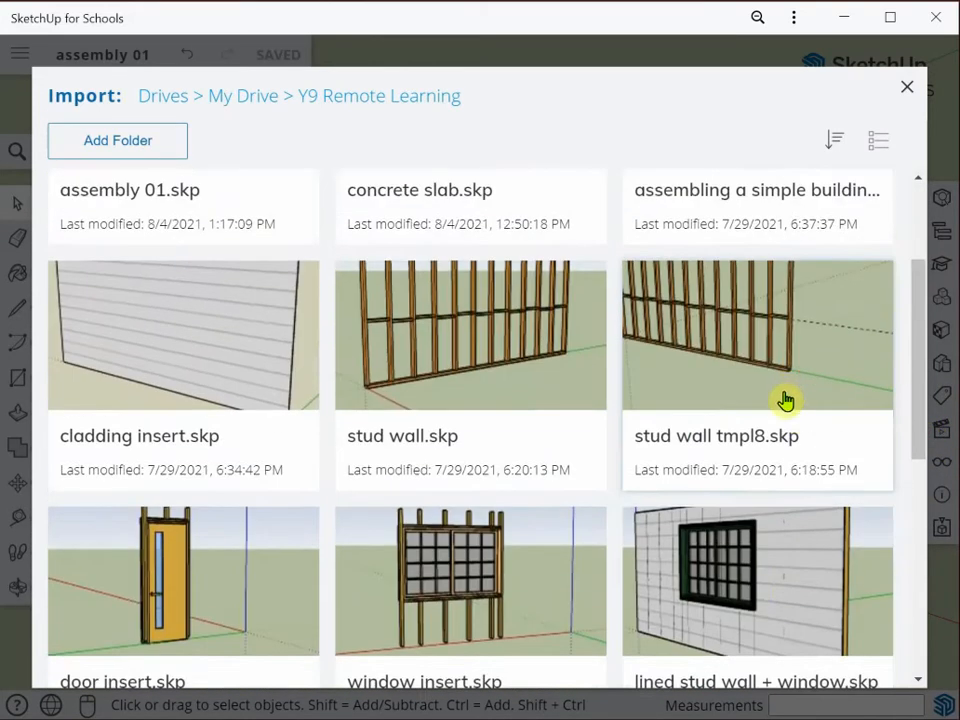
pyautogui.scroll(-9, 785, 405)
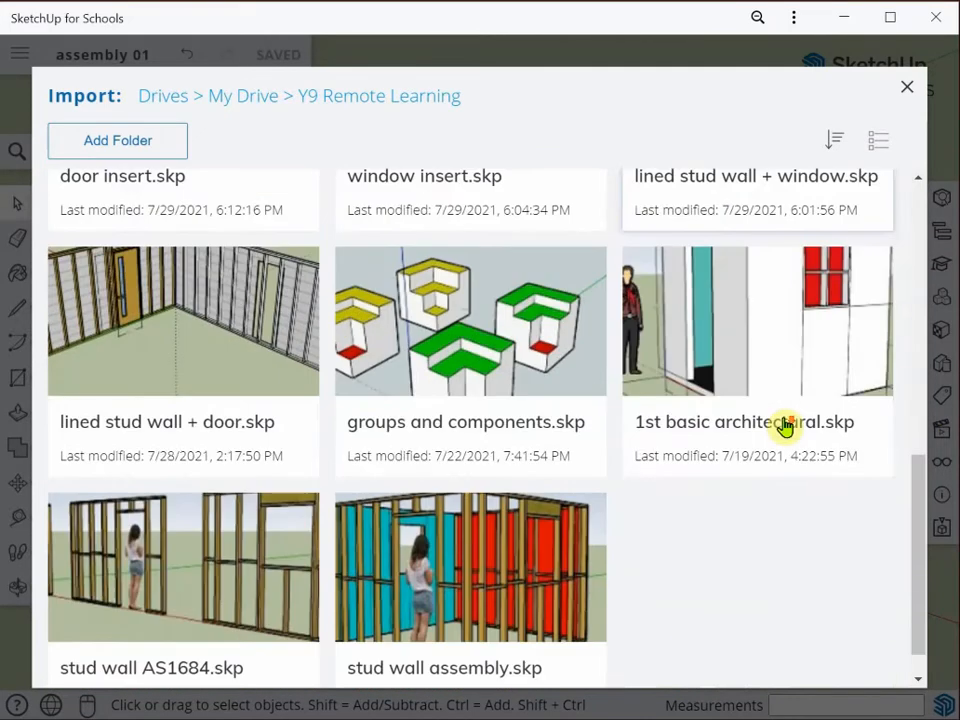
pyautogui.scroll(3, 785, 428)
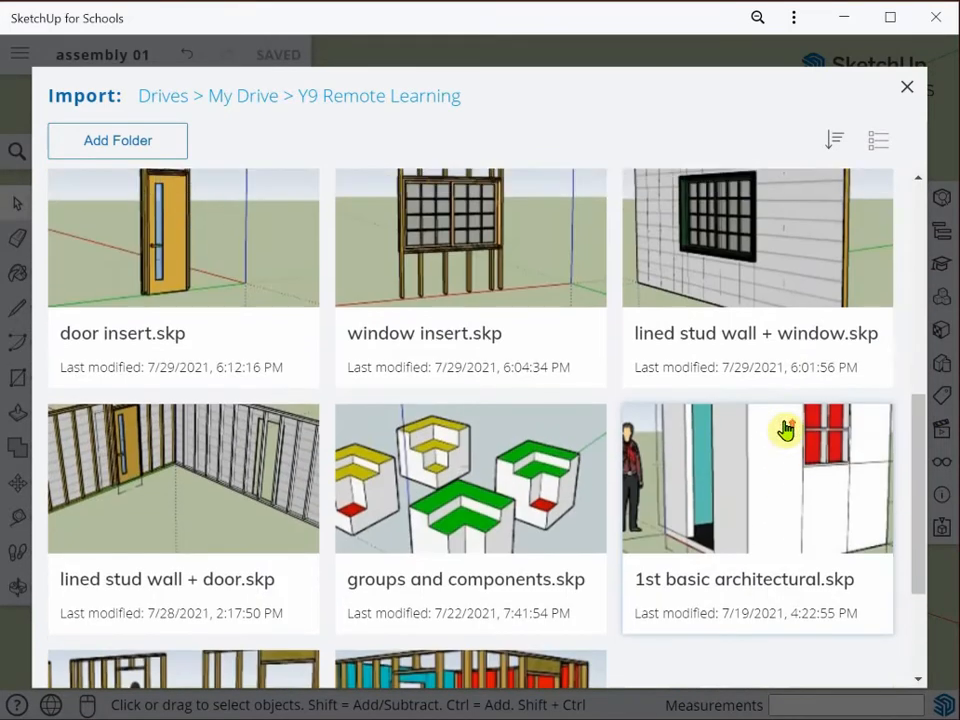
pyautogui.scroll(1, 788, 428)
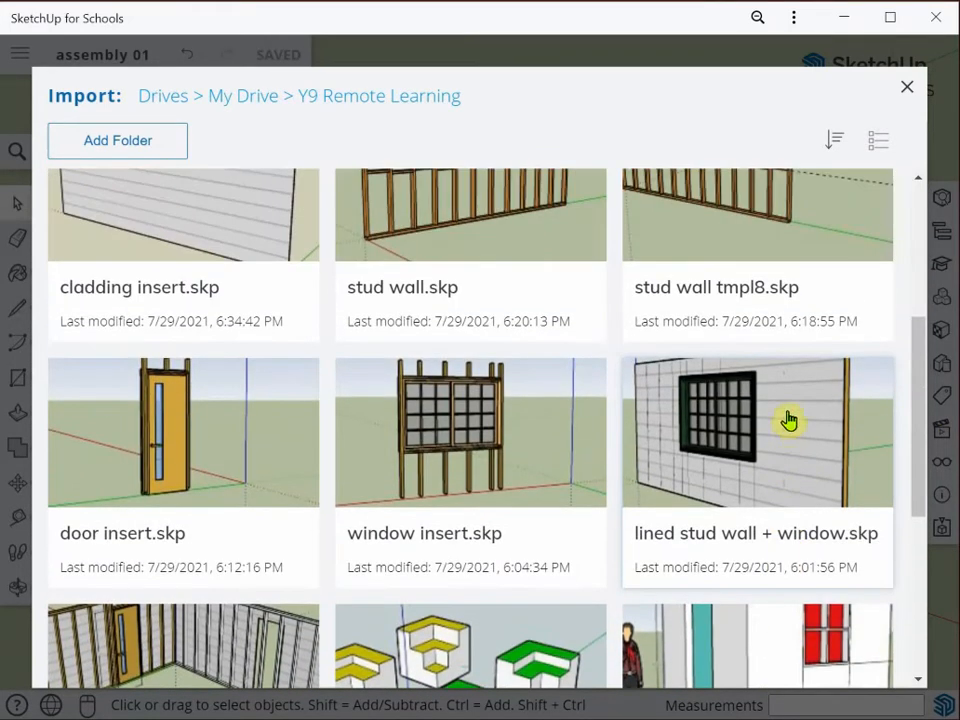
pyautogui.click(740, 443)
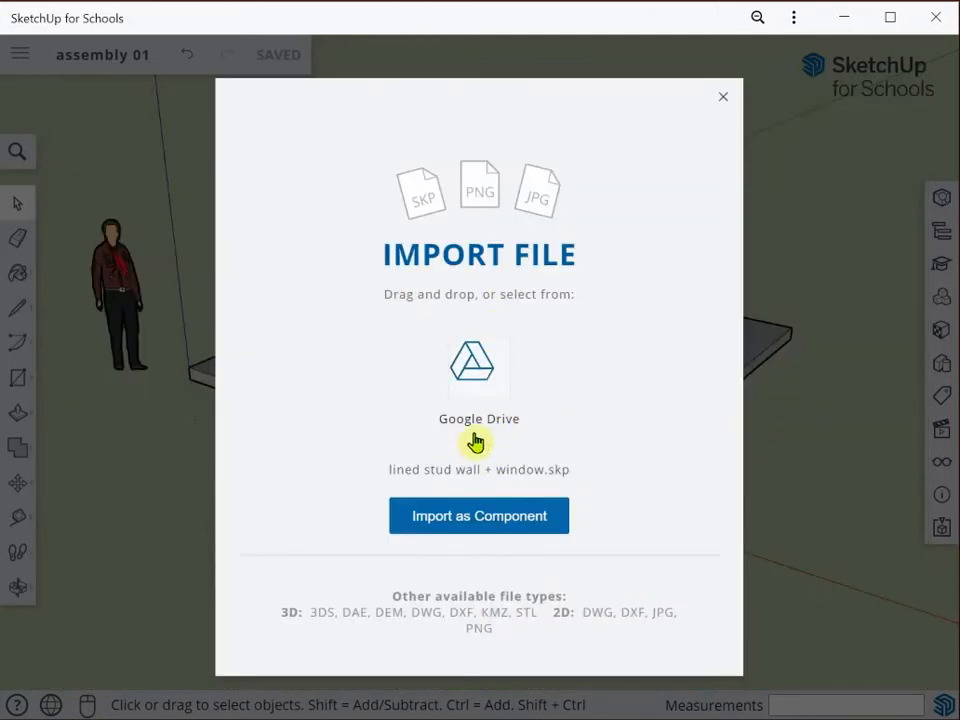
pyautogui.click(481, 521)
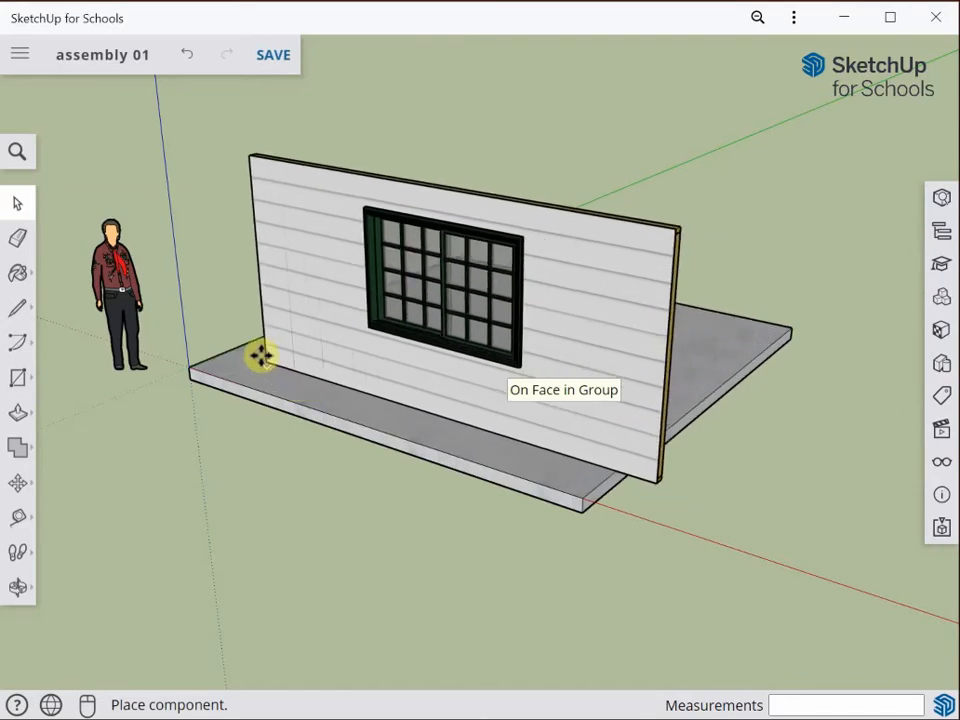
pyautogui.click(217, 355)
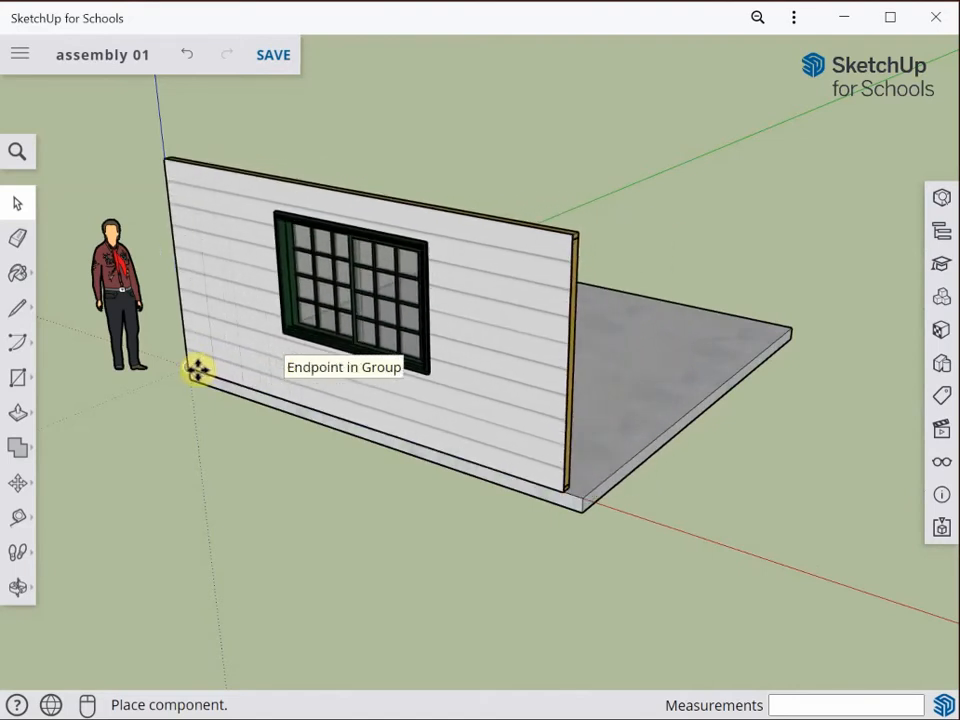
pyautogui.click(193, 370)
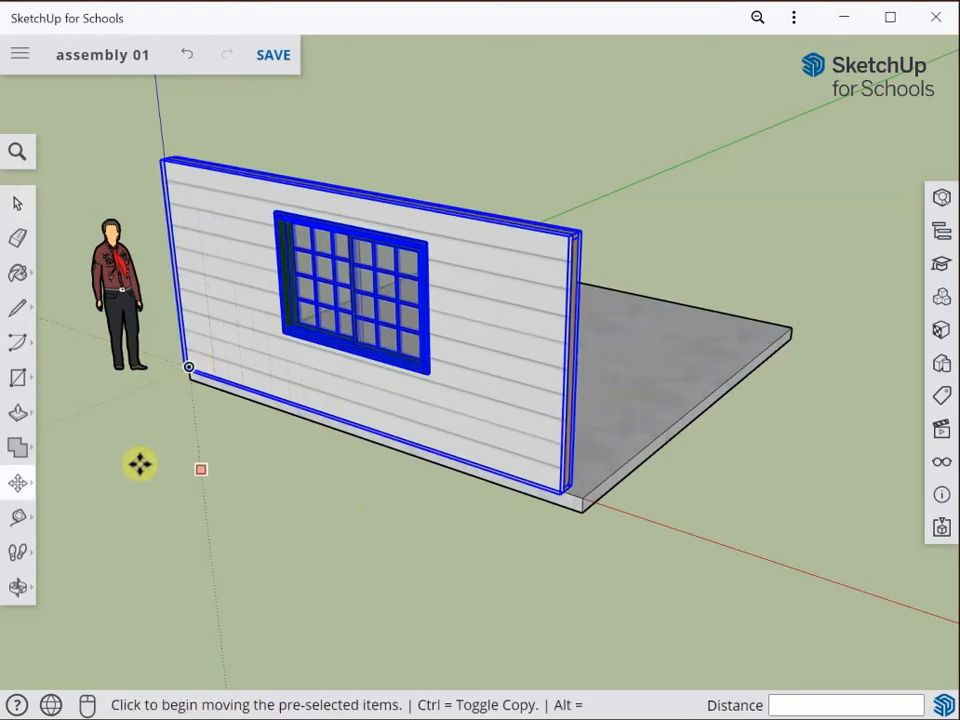
# Move the window wall 10 mm inward so the cladding's outer bottom corner meets the slab's top corner
pyautogui.moveTo(138, 466); pyautogui.dragTo(705, 615, button='middle')
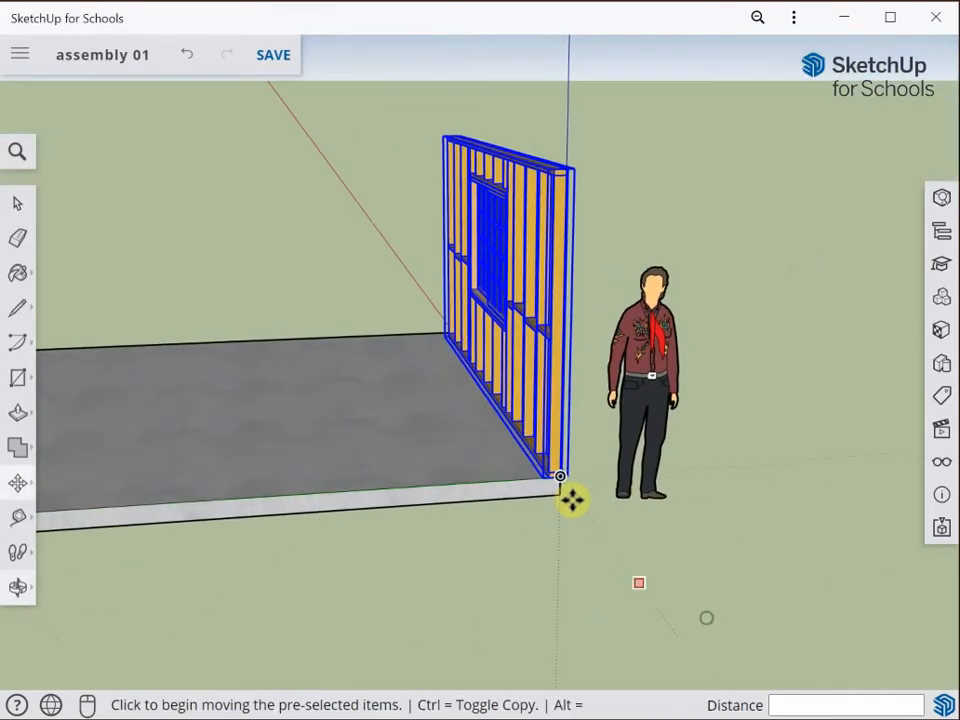
pyautogui.scroll(5, 571, 500)
pyautogui.scroll(2, 571, 500)
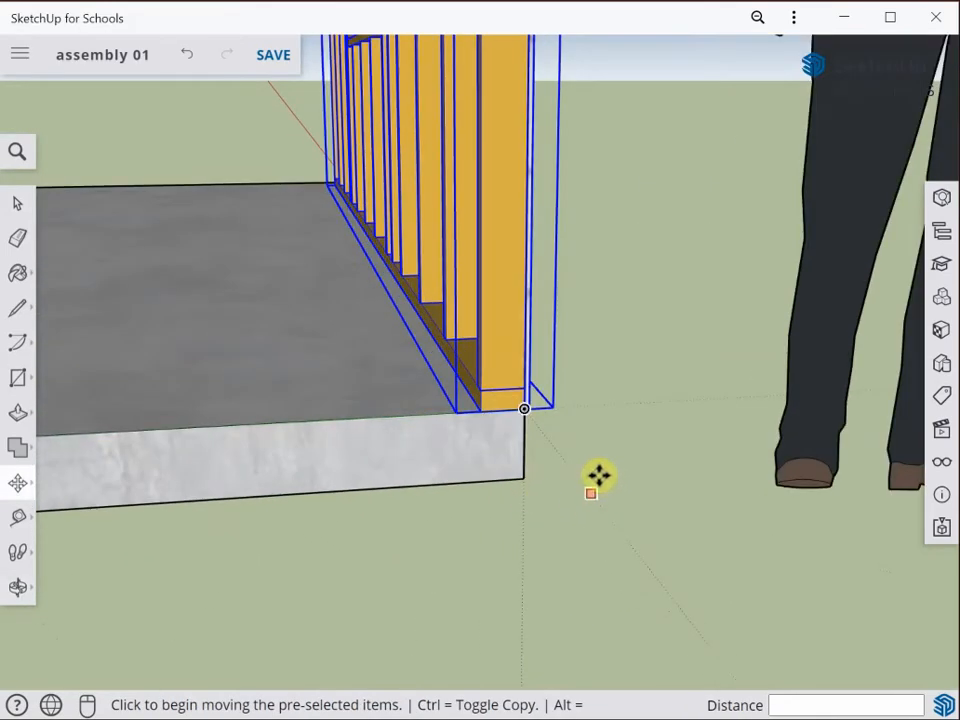
pyautogui.scroll(1, 550, 442)
pyautogui.scroll(2, 550, 442)
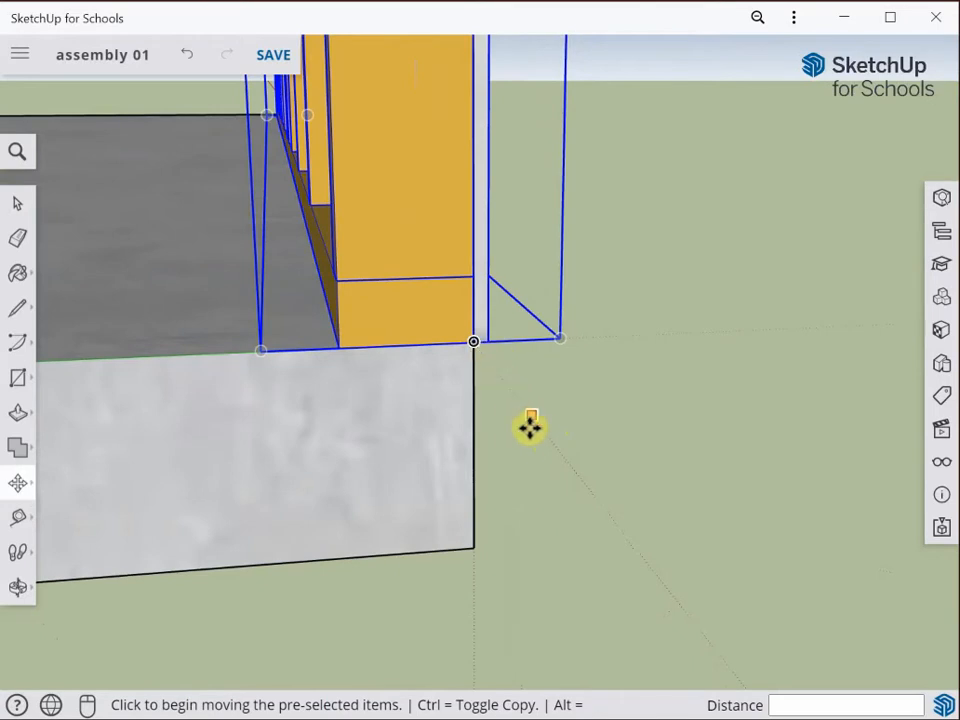
pyautogui.click(14, 202)
pyautogui.click(741, 403)
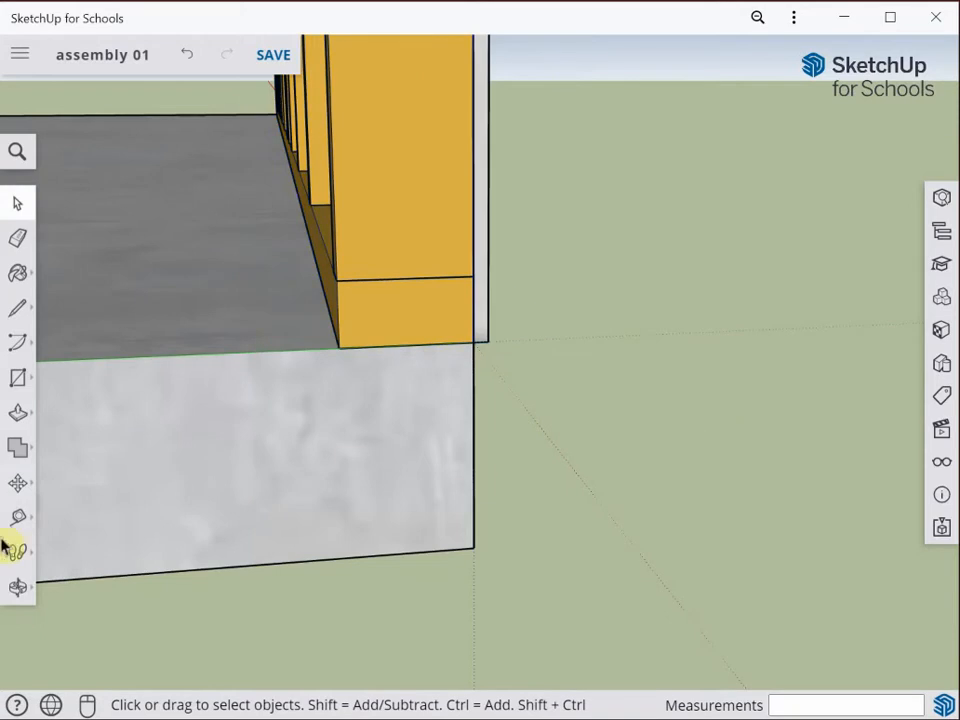
pyautogui.click(20, 488)
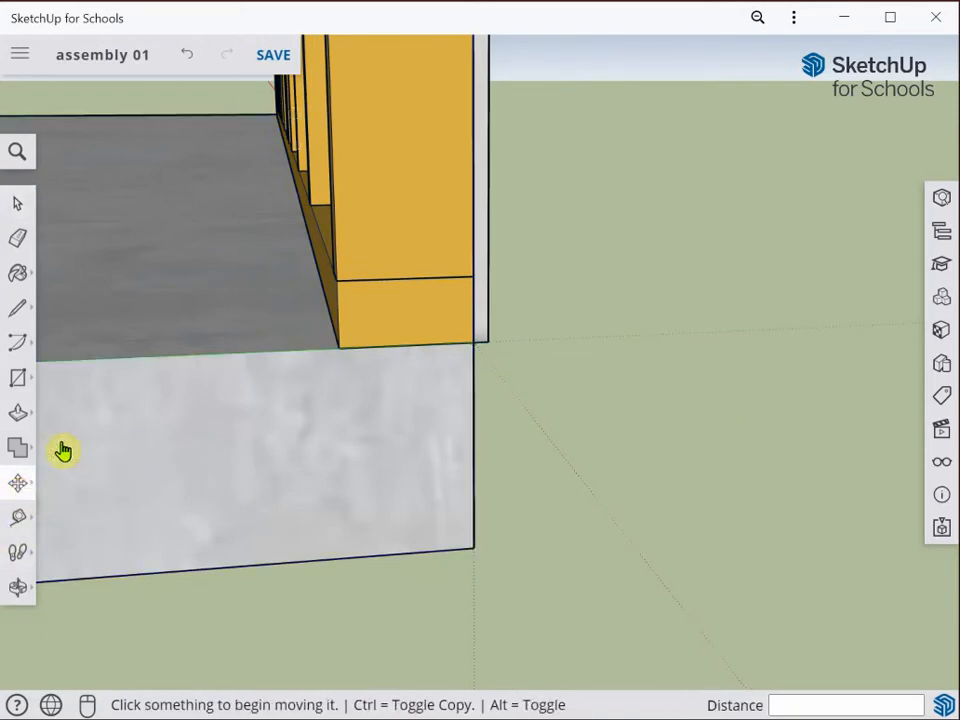
pyautogui.click(487, 341)
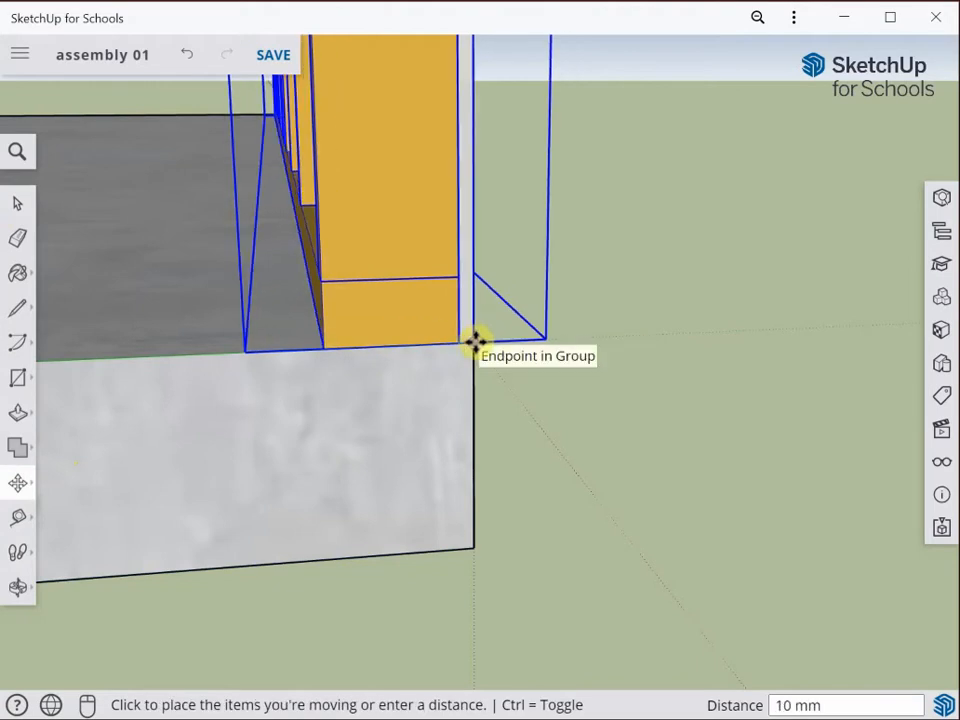
pyautogui.click(475, 342)
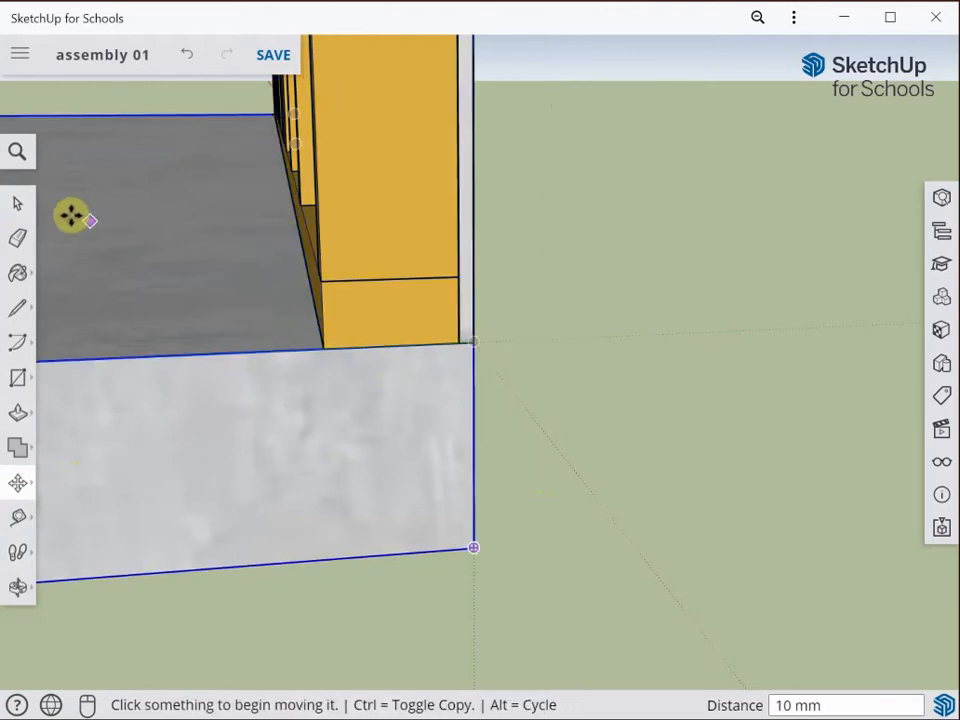
pyautogui.click(15, 207)
# Delete the scale figure standing beside the slab
pyautogui.scroll(-3, 537, 310)
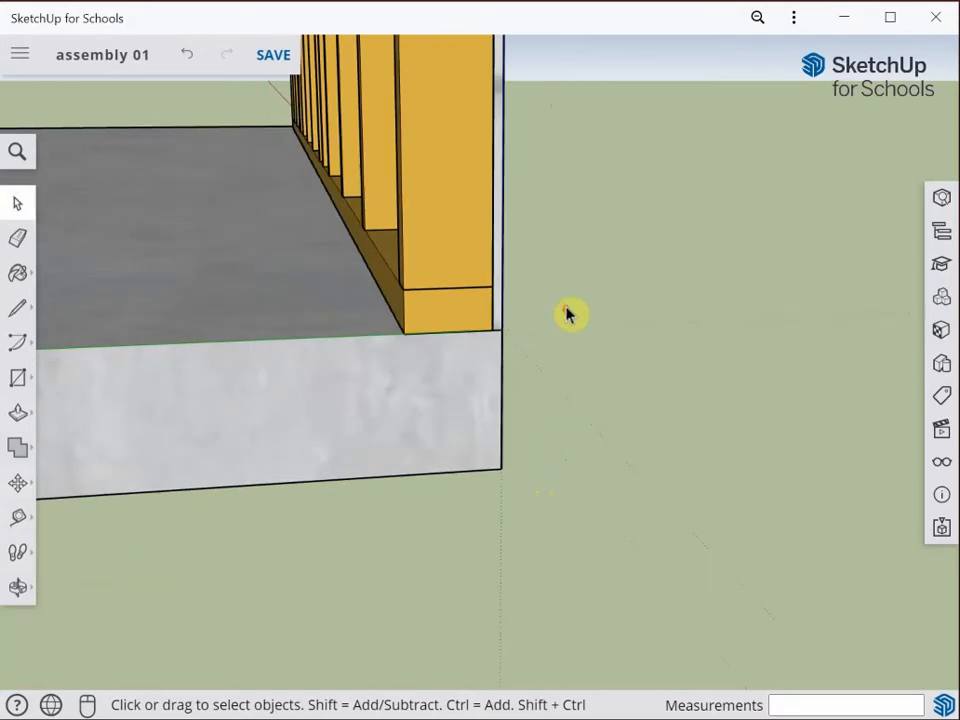
pyautogui.moveTo(596, 300); pyautogui.dragTo(285, 352, button='middle')
pyautogui.click(270, 306)
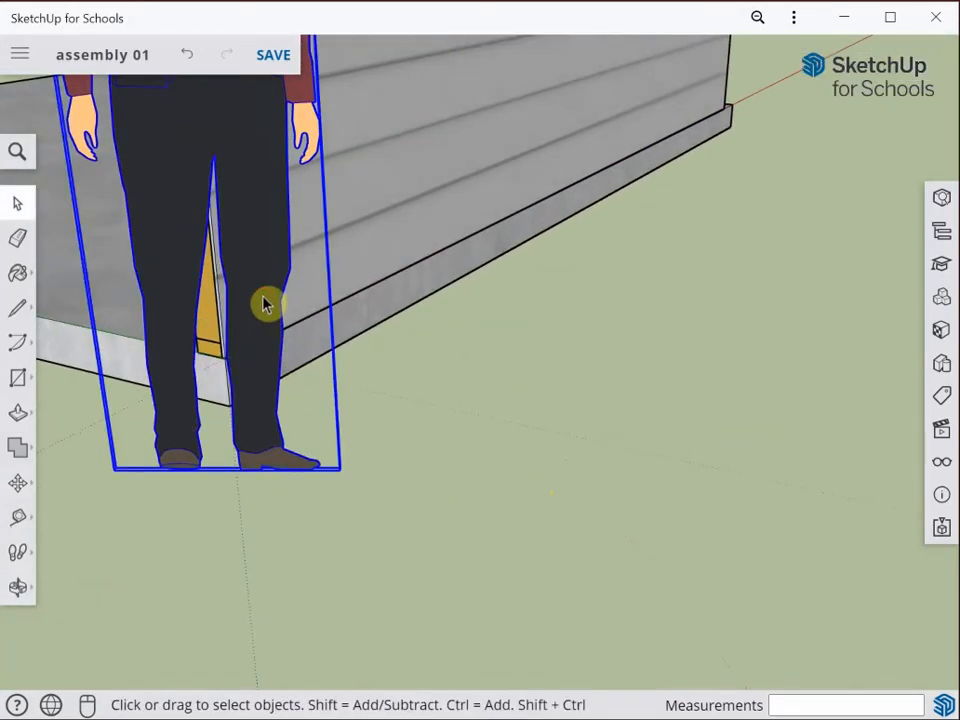
pyautogui.press('Delete')
pyautogui.scroll(-4, 270, 307)
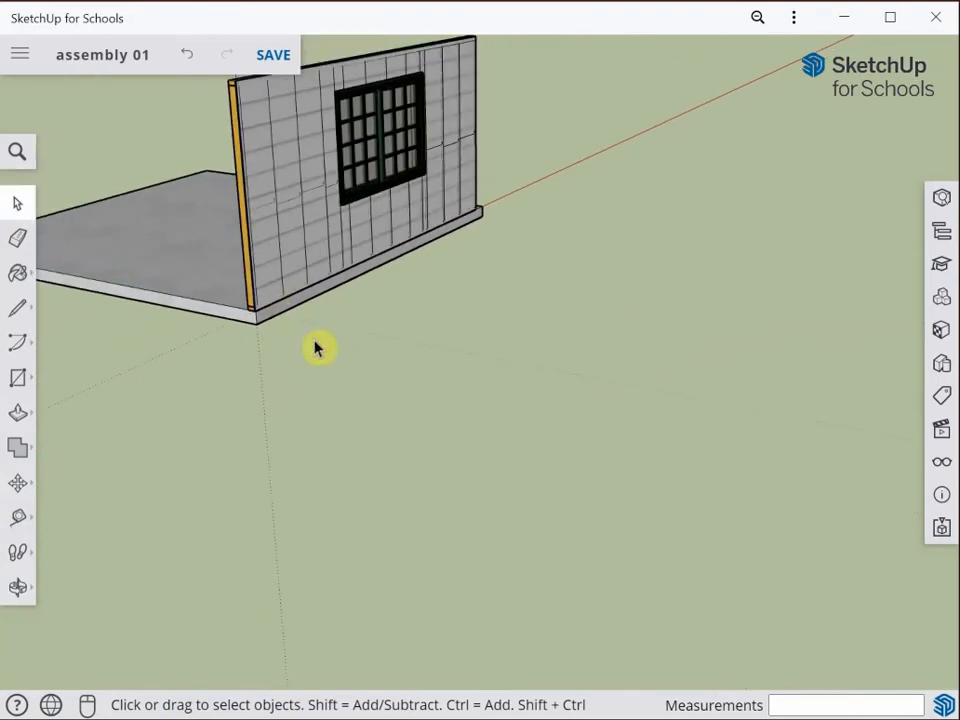
# Import "lined stud wall + window.skp" again as a component from the Y9 Remote Learning folder in Google Drive's My Drive
pyautogui.moveTo(316, 349); pyautogui.dragTo(673, 414, button='middle')
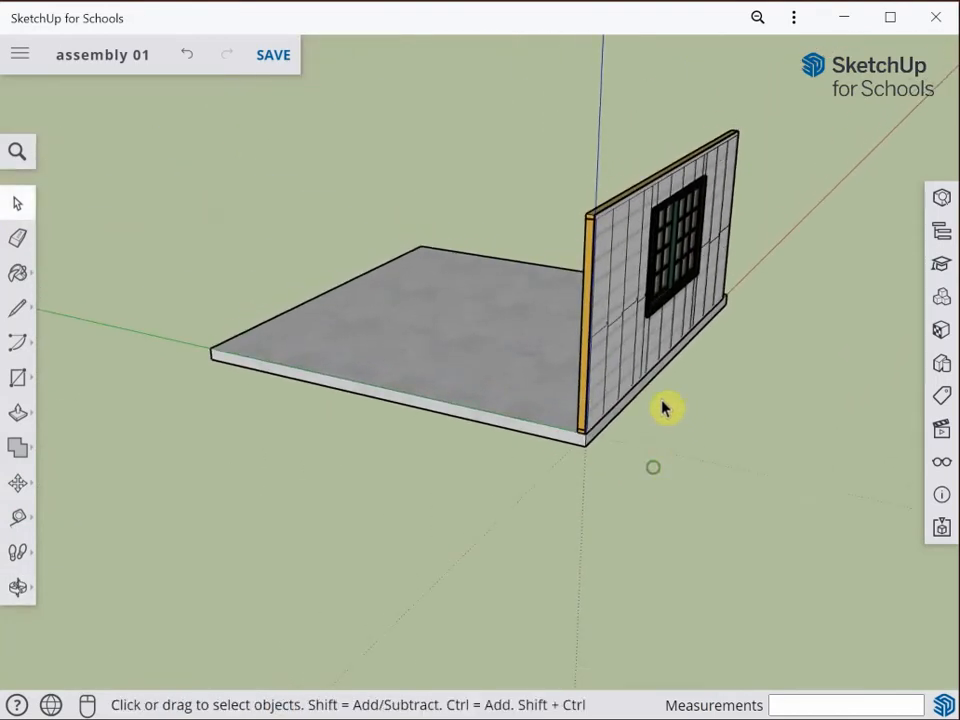
pyautogui.click(23, 55)
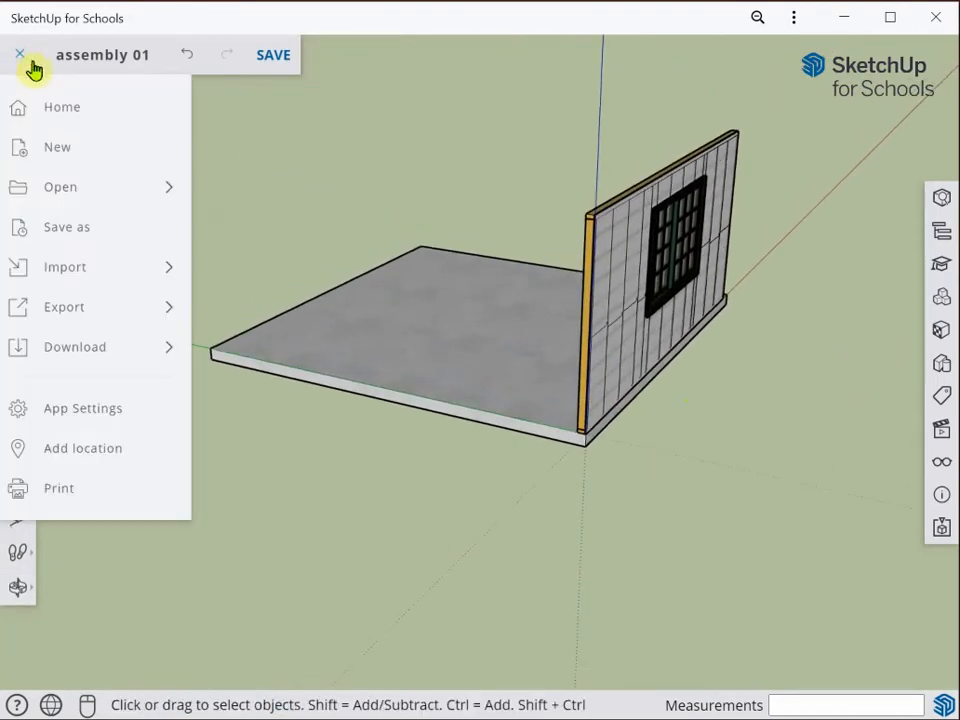
pyautogui.moveTo(90, 279)
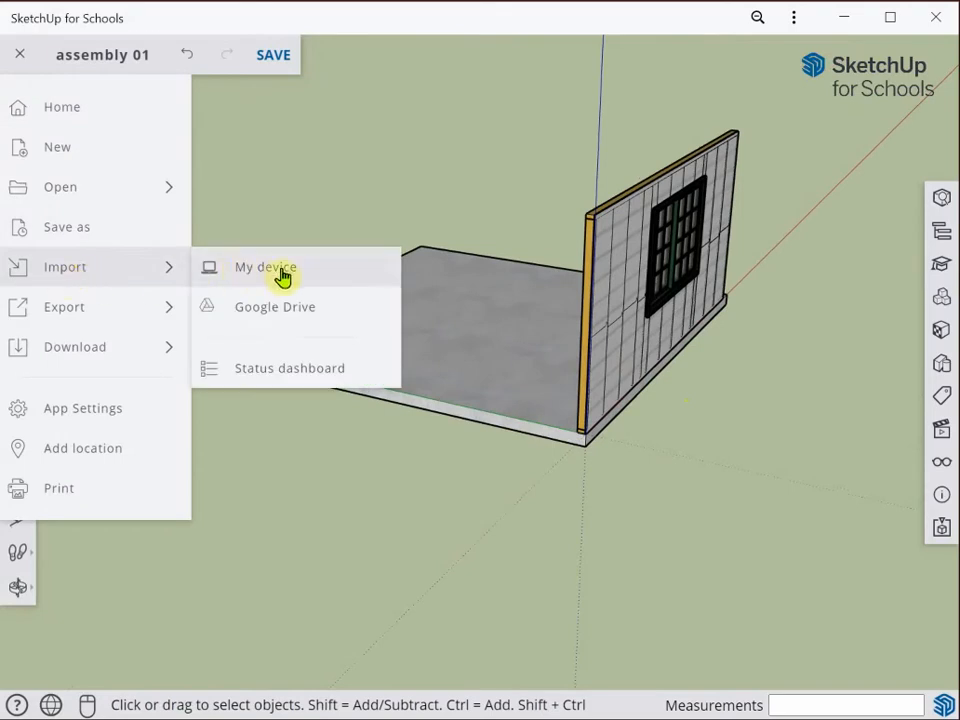
pyautogui.click(280, 310)
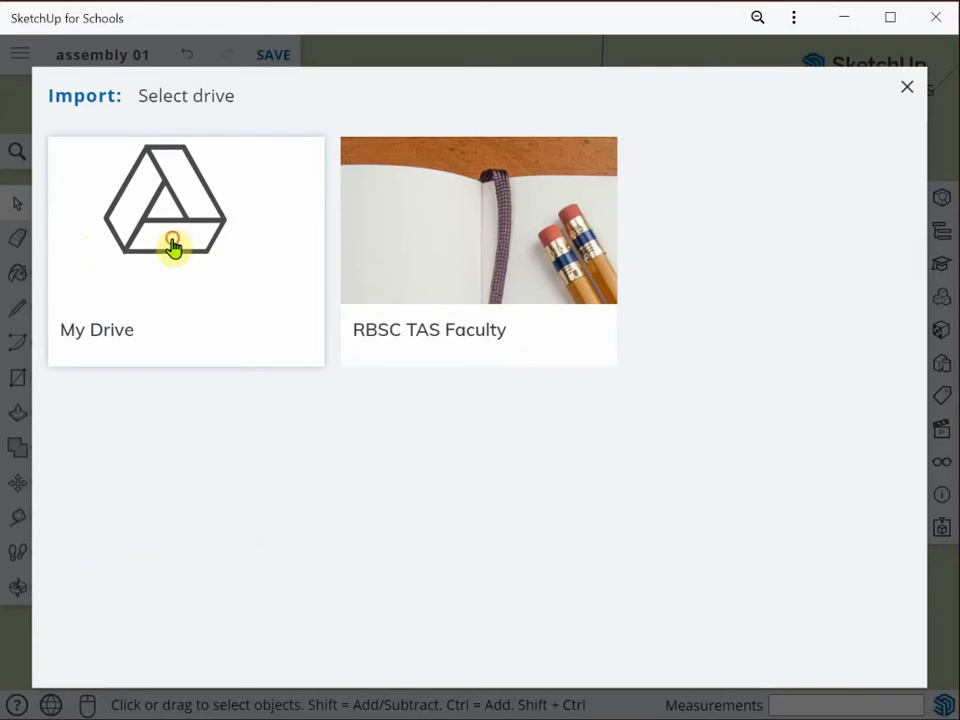
pyautogui.click(174, 250)
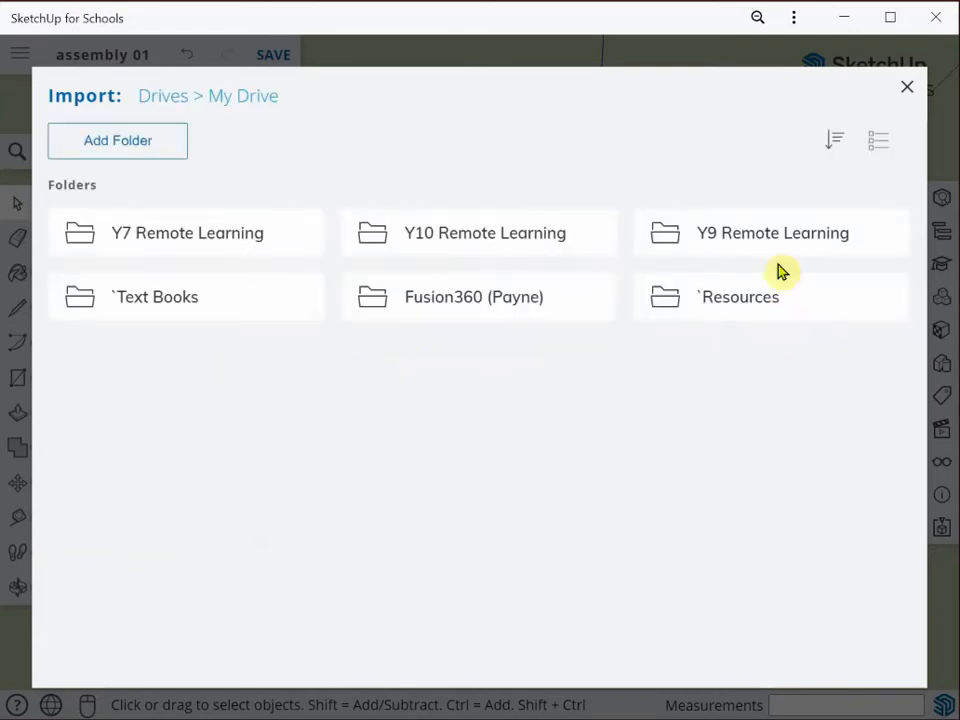
pyautogui.click(758, 234)
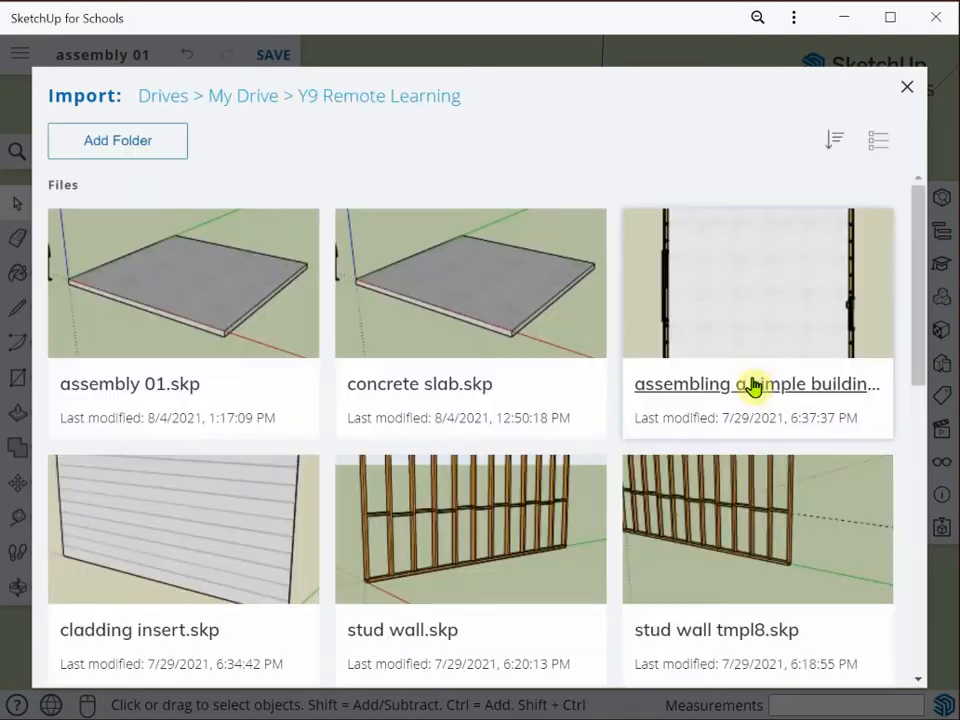
pyautogui.scroll(-3, 762, 428)
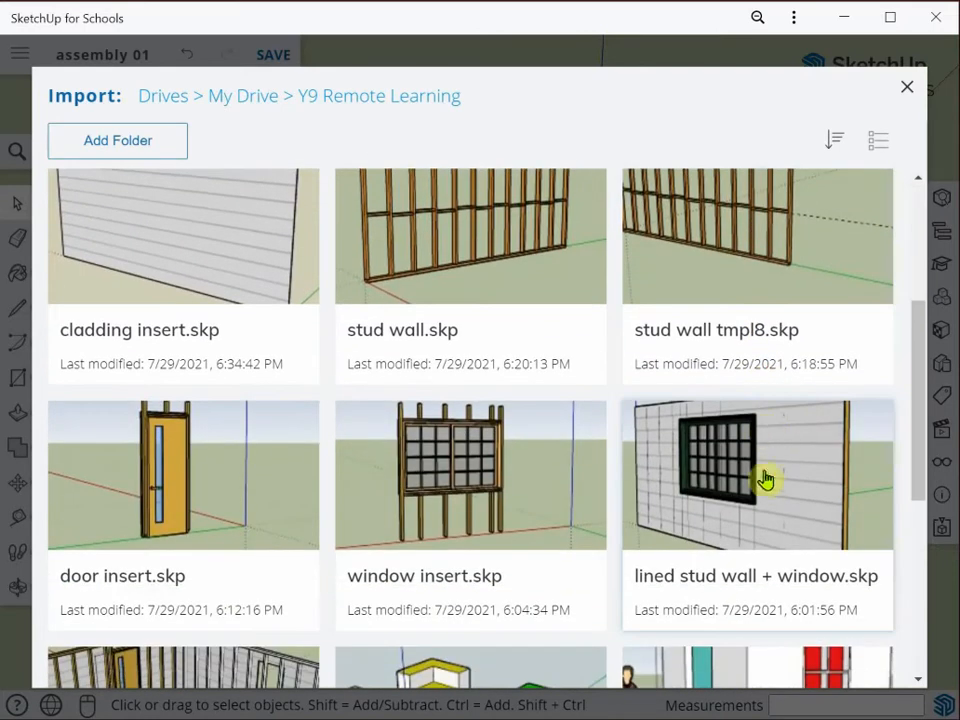
pyautogui.click(765, 480)
pyautogui.click(511, 528)
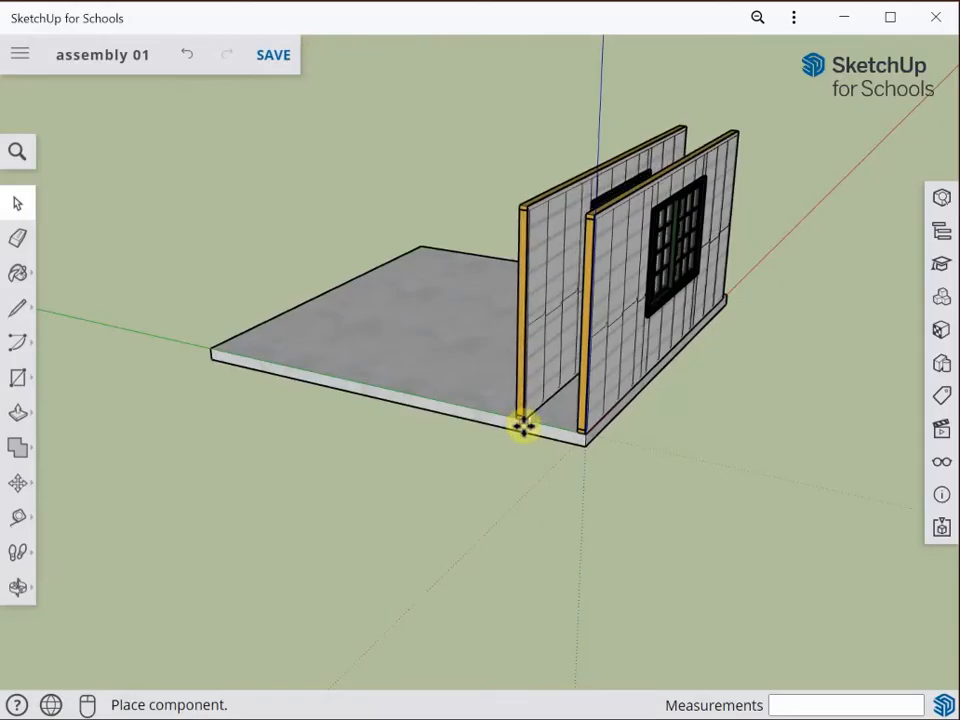
# Place the second window wall at the slab's far top corner on the green axis, parallel to the first wall
pyautogui.click(437, 383)
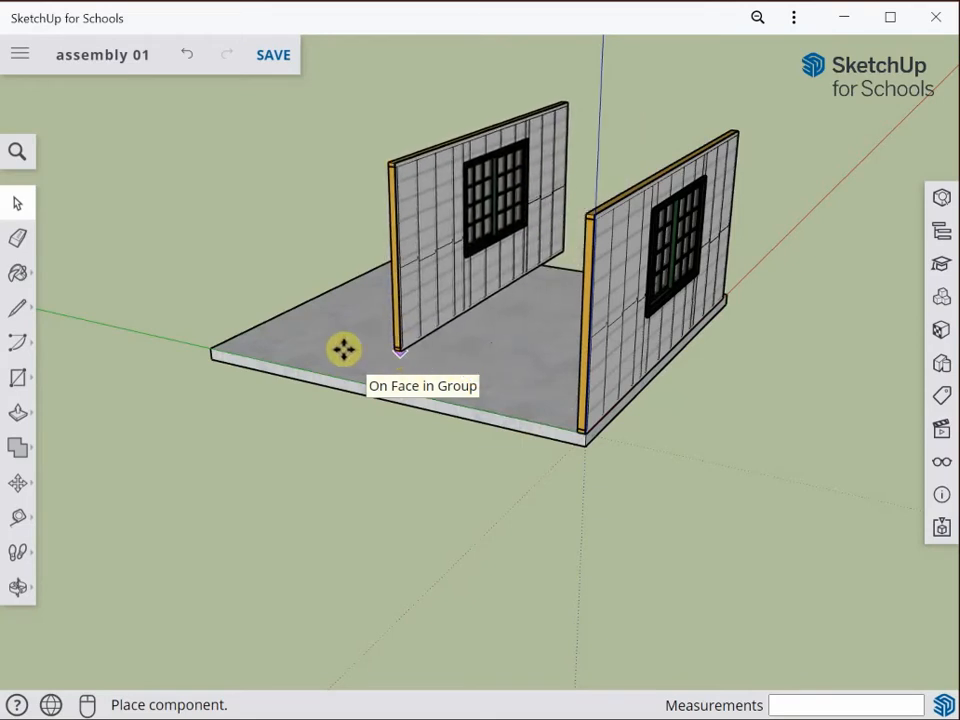
pyautogui.scroll(5, 195, 347)
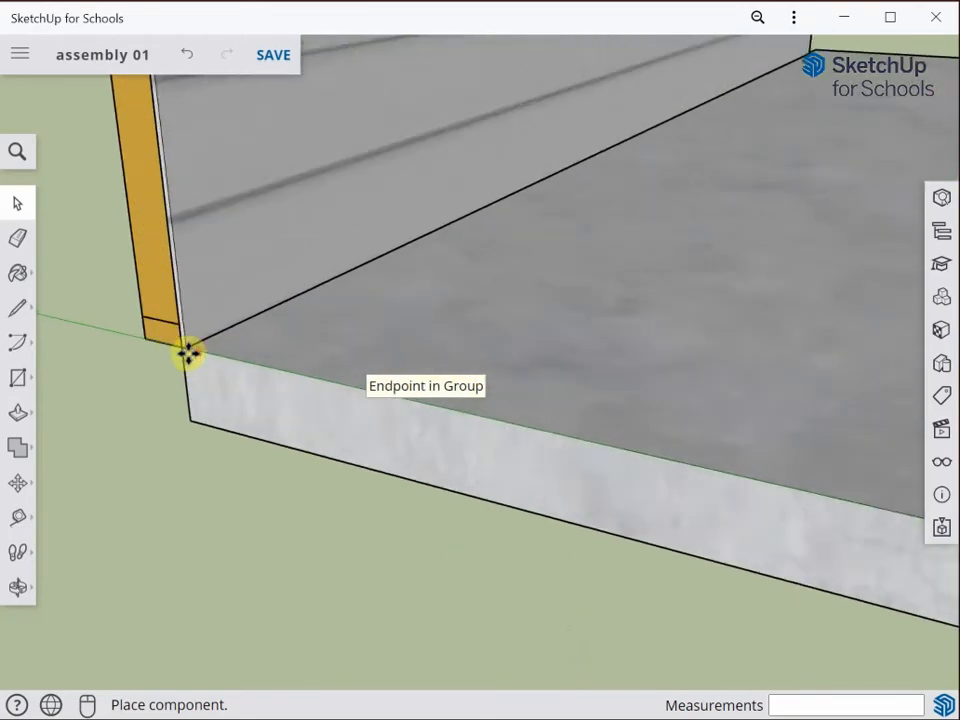
pyautogui.scroll(3, 188, 352)
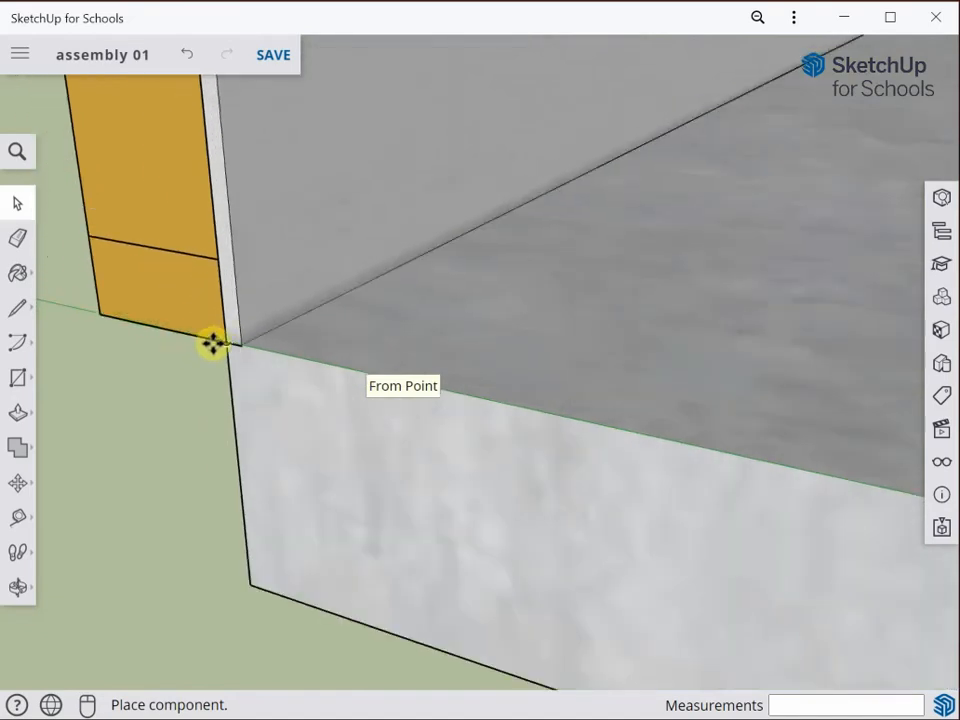
pyautogui.click(209, 346)
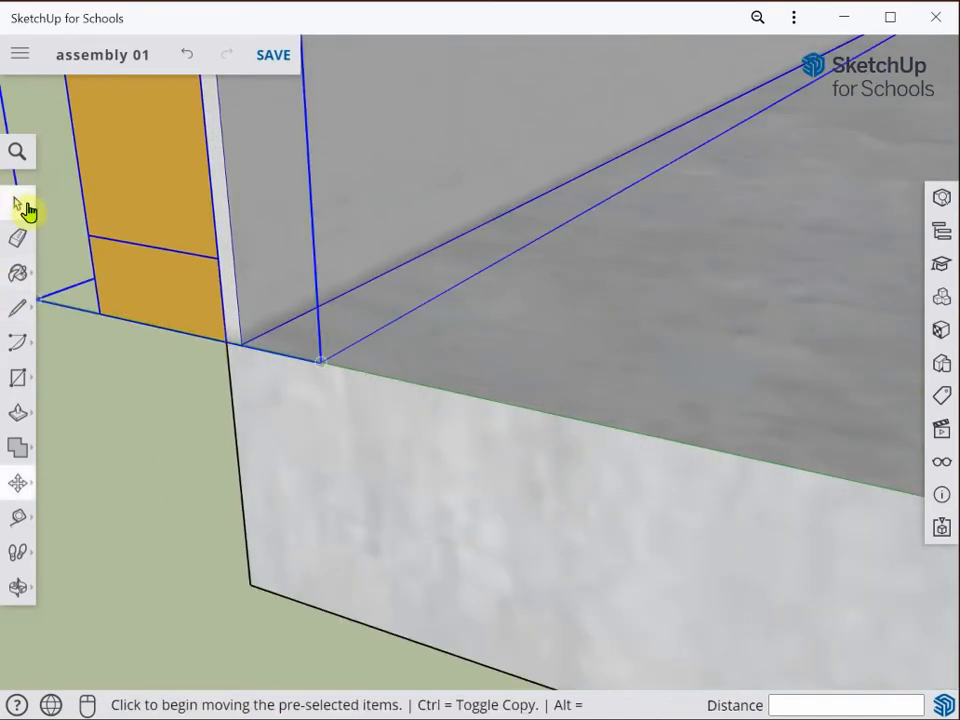
pyautogui.click(24, 206)
pyautogui.scroll(-6, 358, 467)
pyautogui.scroll(-3, 420, 462)
pyautogui.moveTo(476, 419); pyautogui.dragTo(247, 469, button='middle')
pyautogui.click(242, 466)
# Mirror the second window wall with Scale at a green-axis factor of -1.00 so its cladding faces outward
pyautogui.scroll(5, 118, 287)
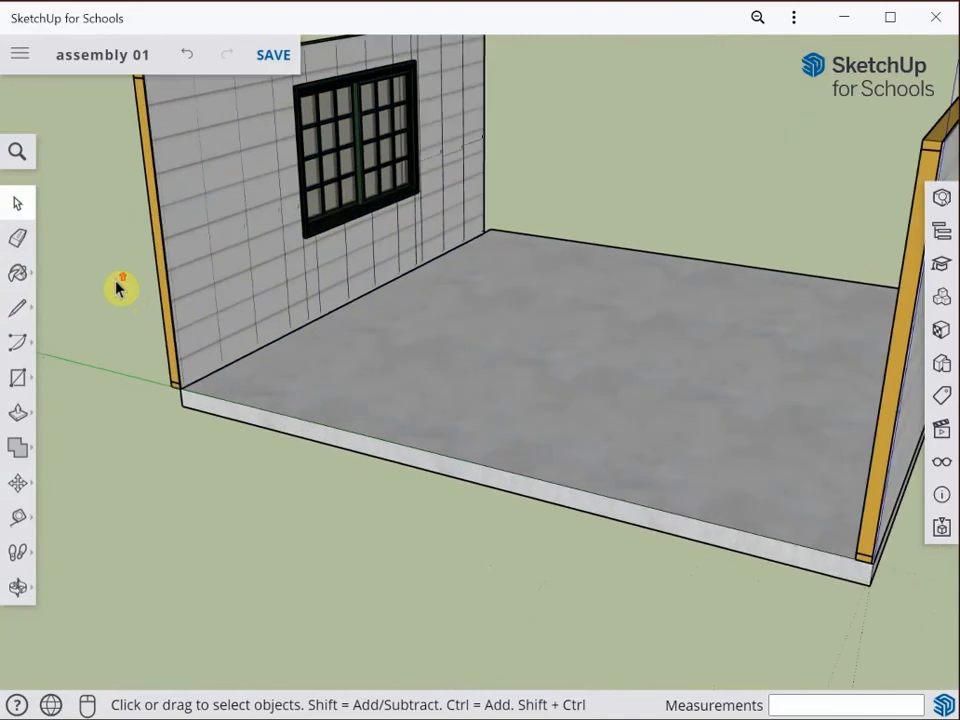
pyautogui.scroll(-4, 185, 368)
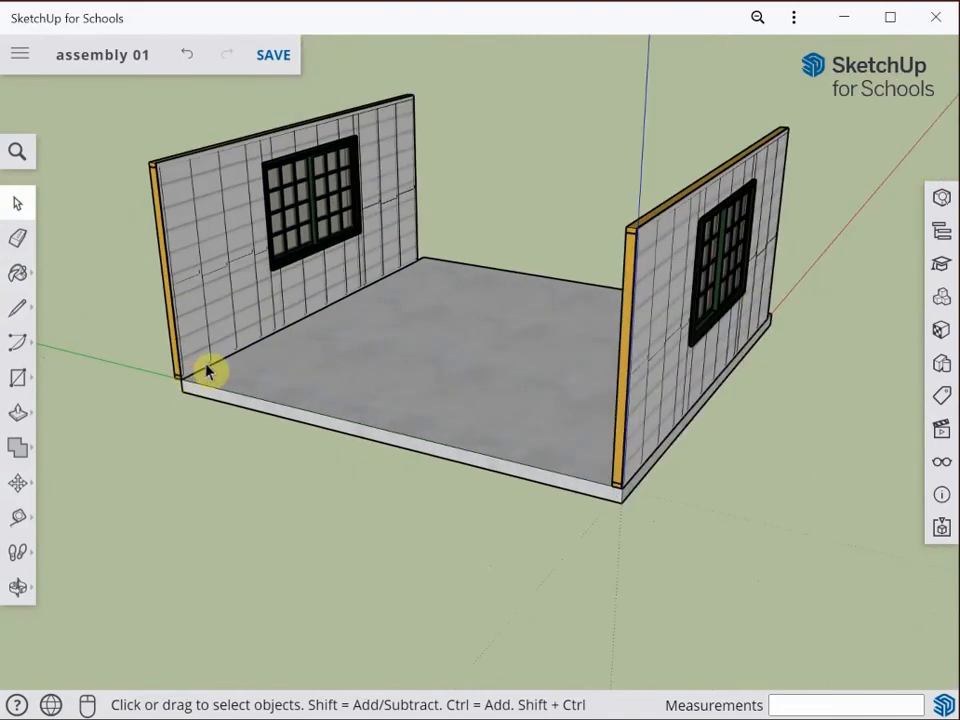
pyautogui.click(200, 325)
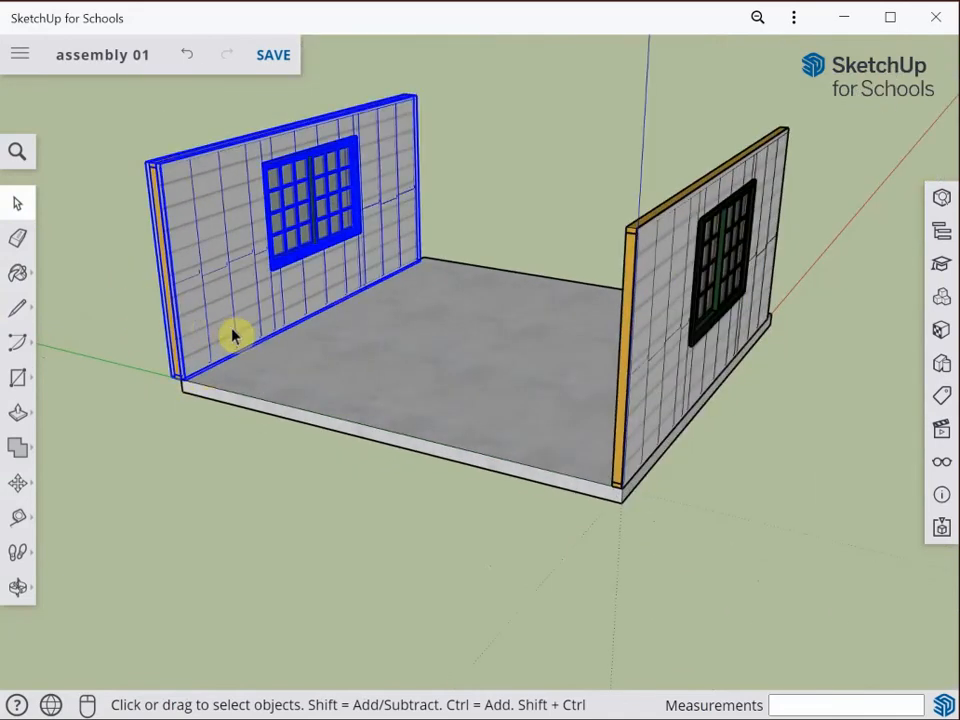
pyautogui.click(18, 486)
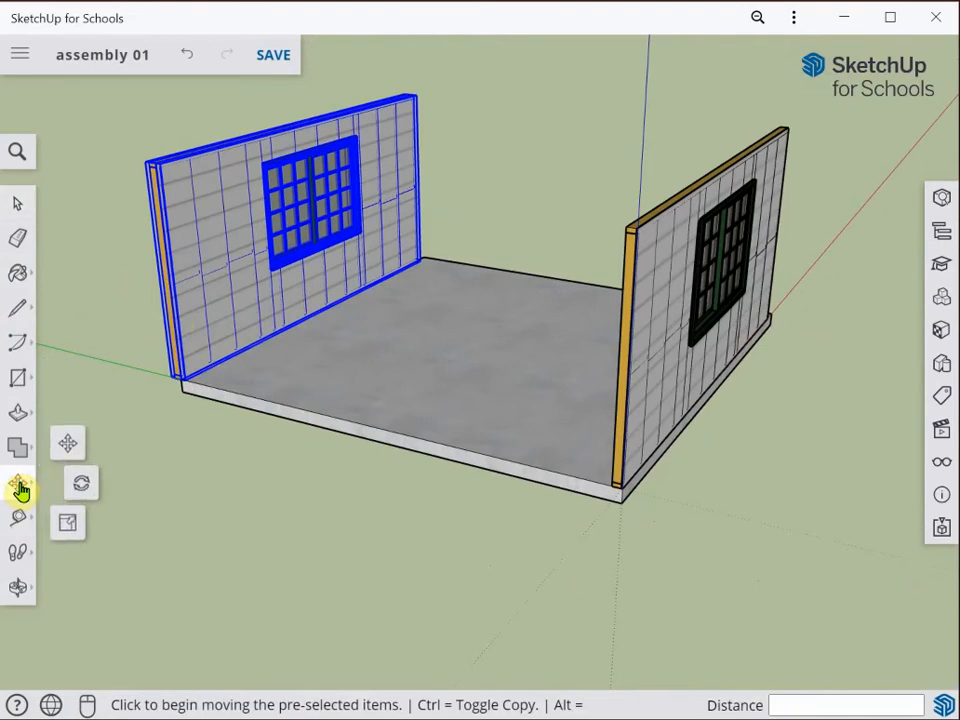
pyautogui.click(68, 528)
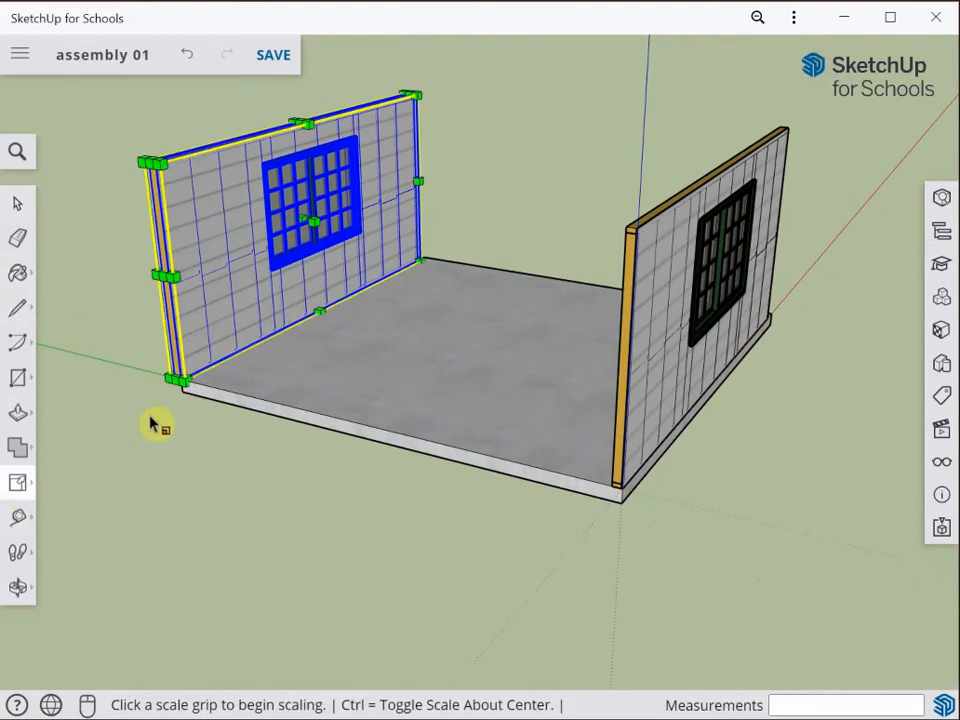
pyautogui.moveTo(300, 432); pyautogui.dragTo(655, 446, button='middle')
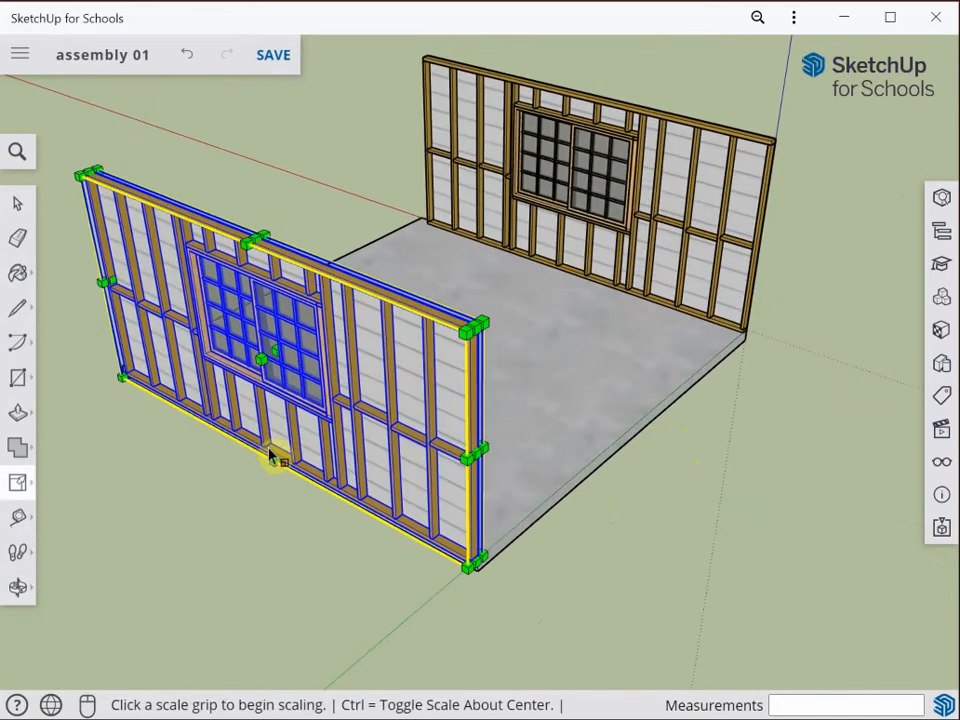
pyautogui.click(266, 355)
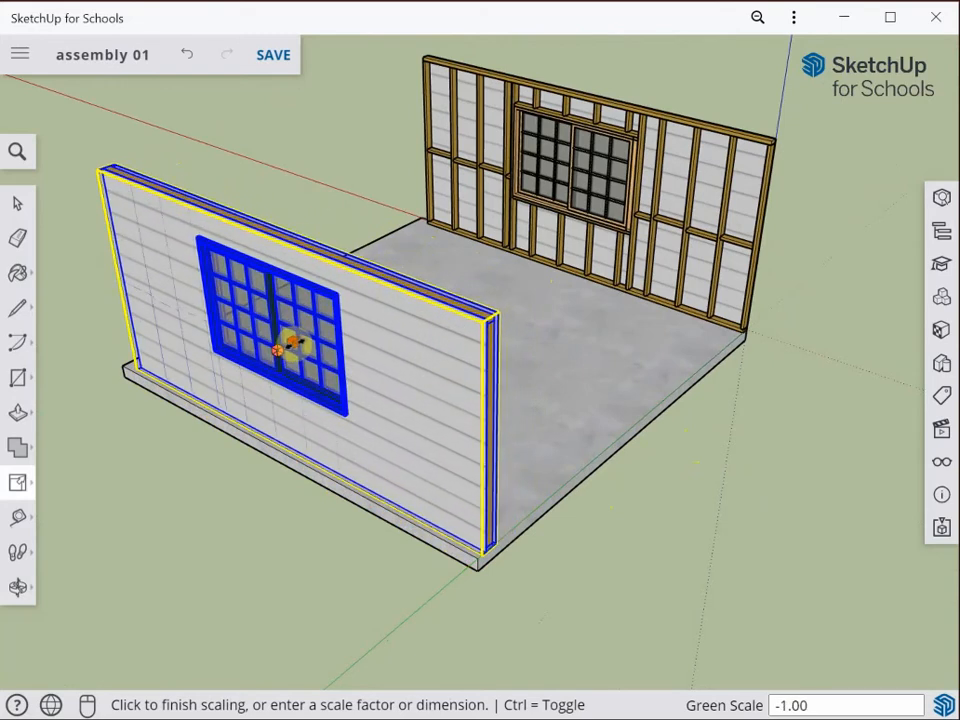
pyautogui.click(290, 343)
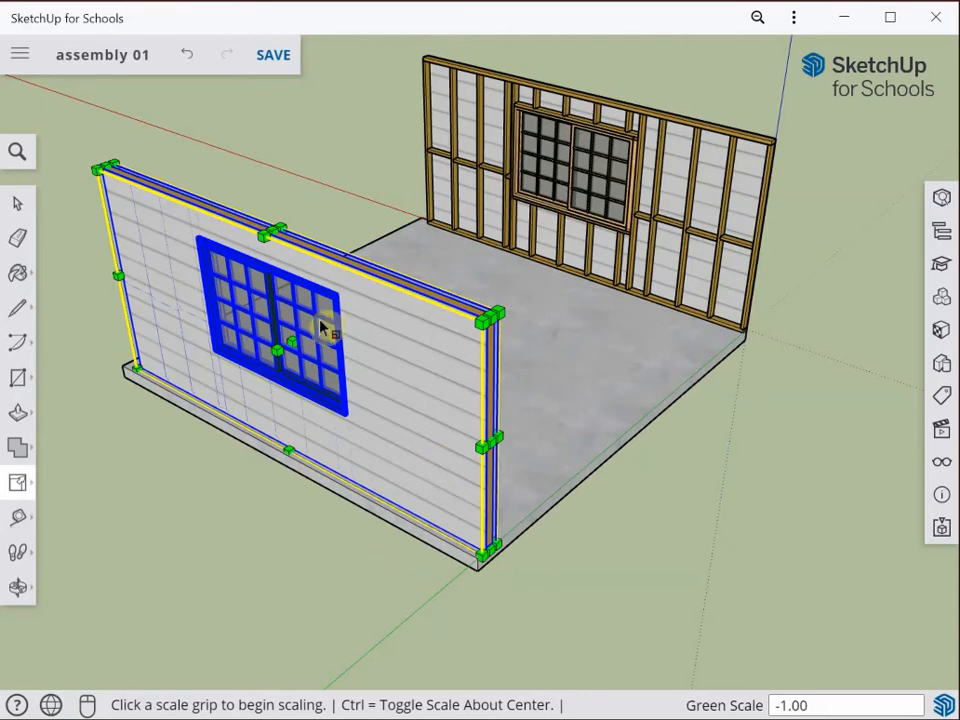
pyautogui.click(17, 203)
pyautogui.click(214, 516)
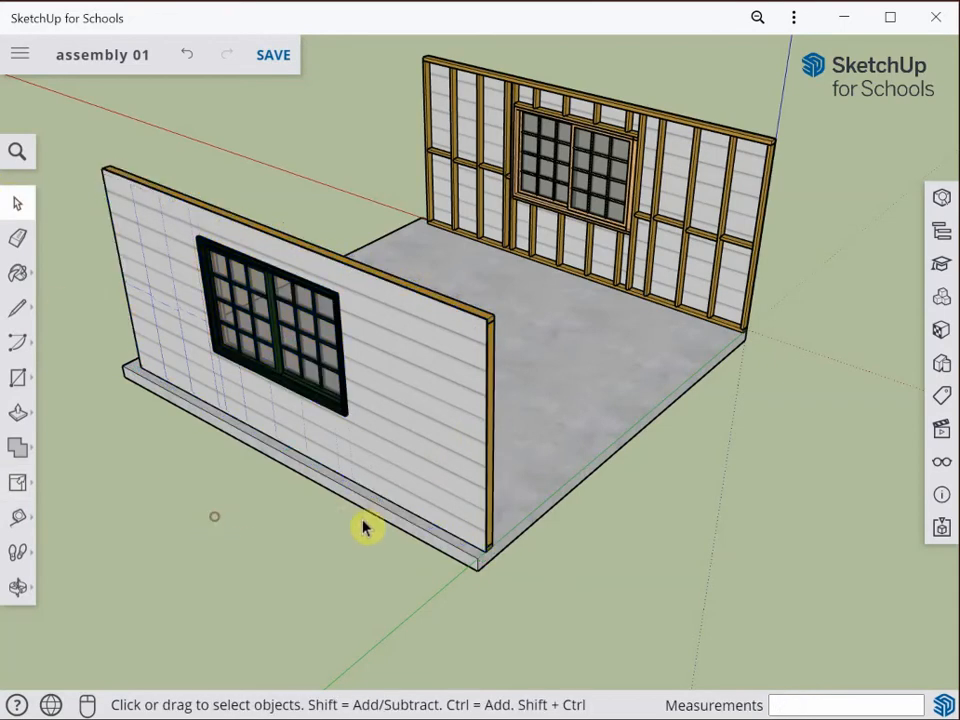
pyautogui.scroll(3, 499, 574)
pyautogui.scroll(2, 495, 550)
pyautogui.moveTo(491, 529); pyautogui.dragTo(303, 512, button='middle')
pyautogui.scroll(2, 305, 516)
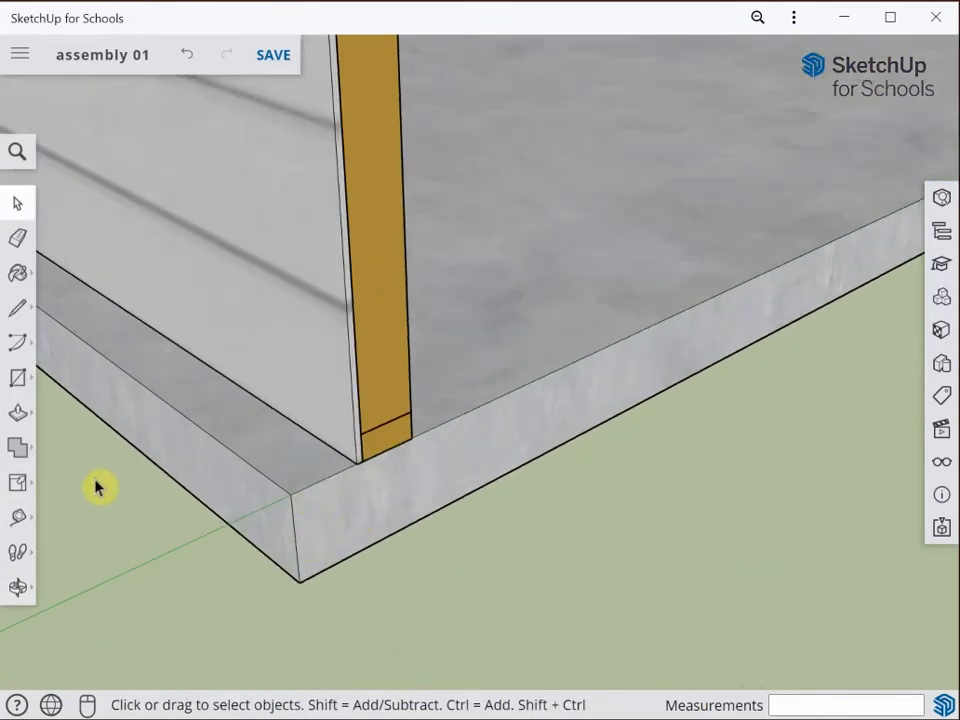
pyautogui.click(19, 489)
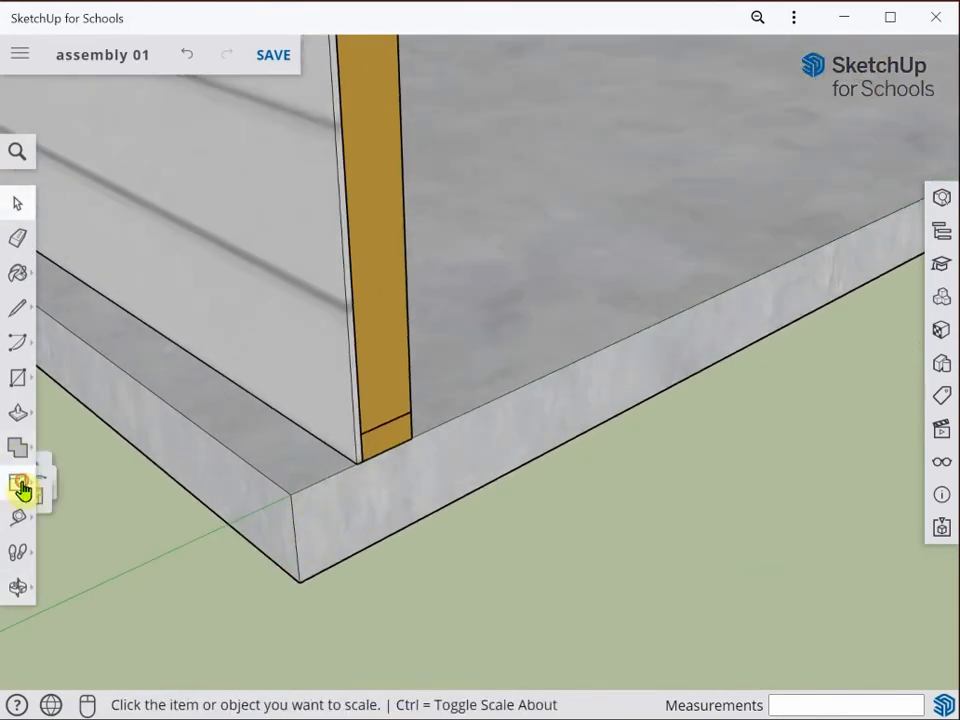
pyautogui.click(55, 452)
pyautogui.scroll(2, 345, 467)
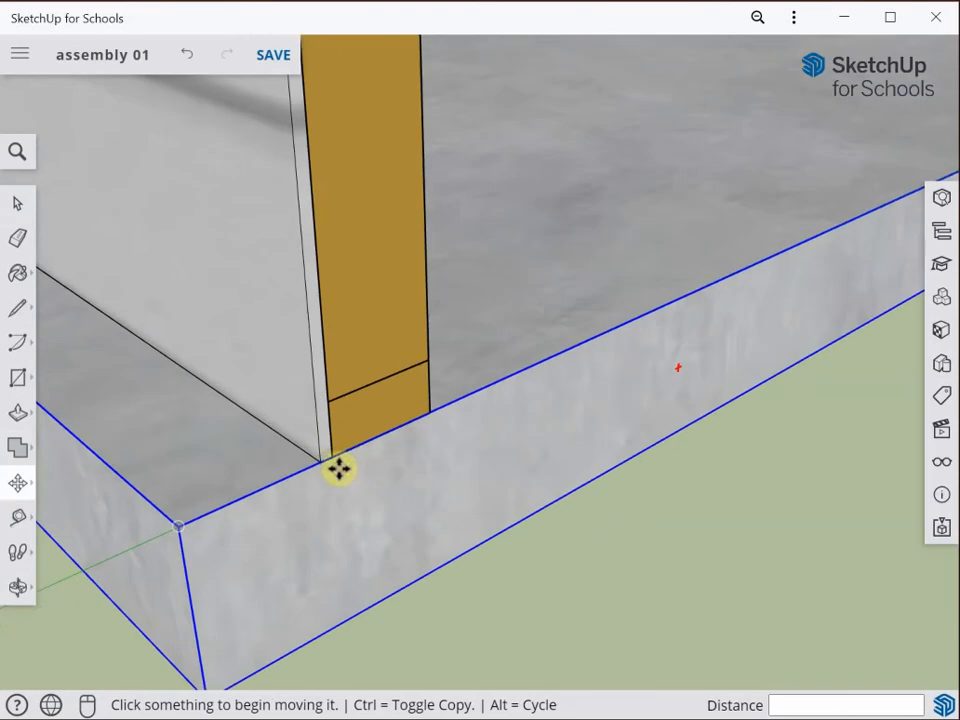
pyautogui.click(336, 456)
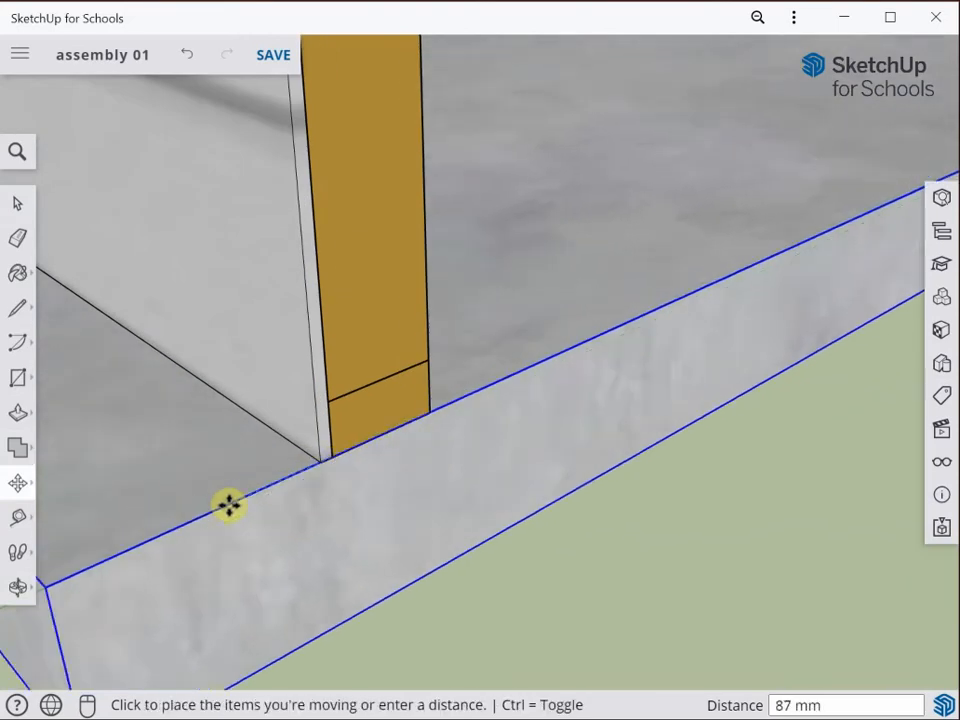
pyautogui.click(338, 476)
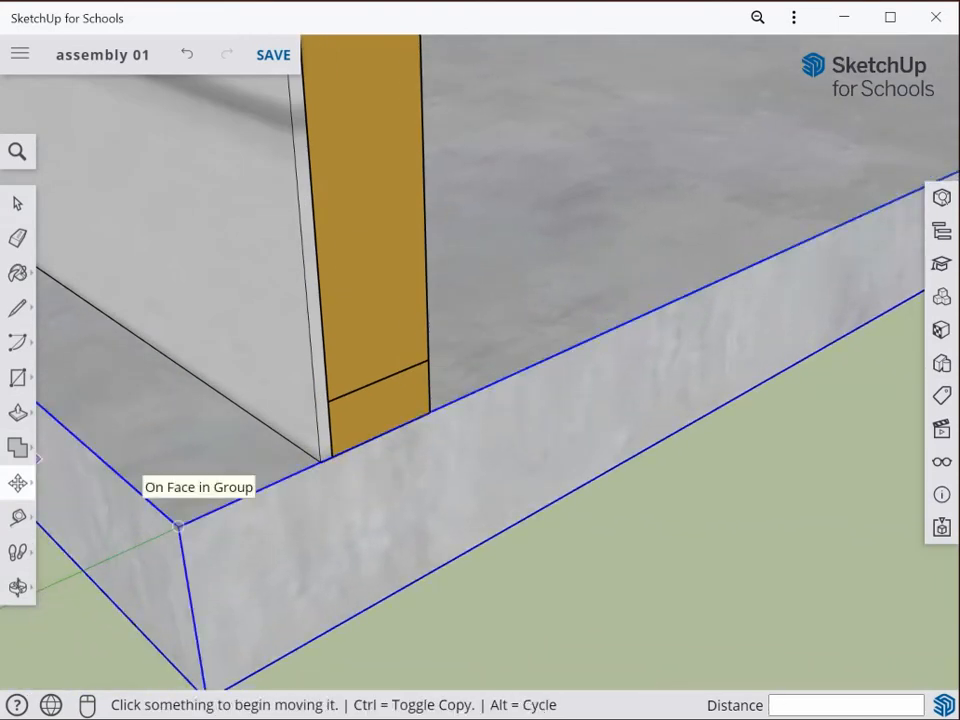
pyautogui.click(18, 203)
# Move the mirrored window wall about 110 mm outward along the green axis so its cladding's bottom corner meets the slab's top corner
pyautogui.click(398, 322)
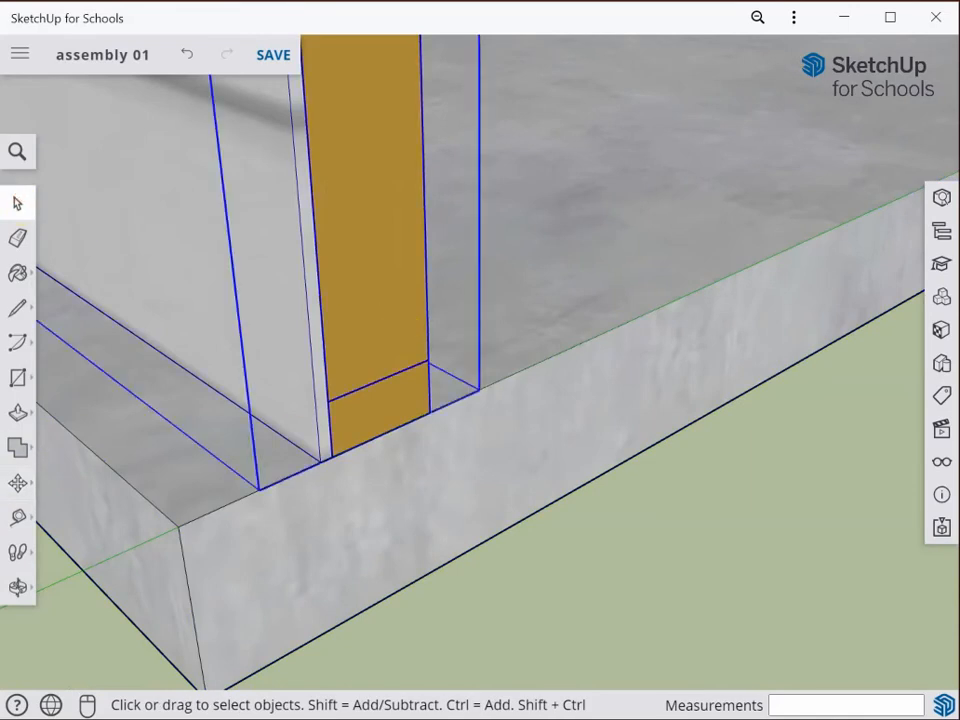
pyautogui.click(14, 487)
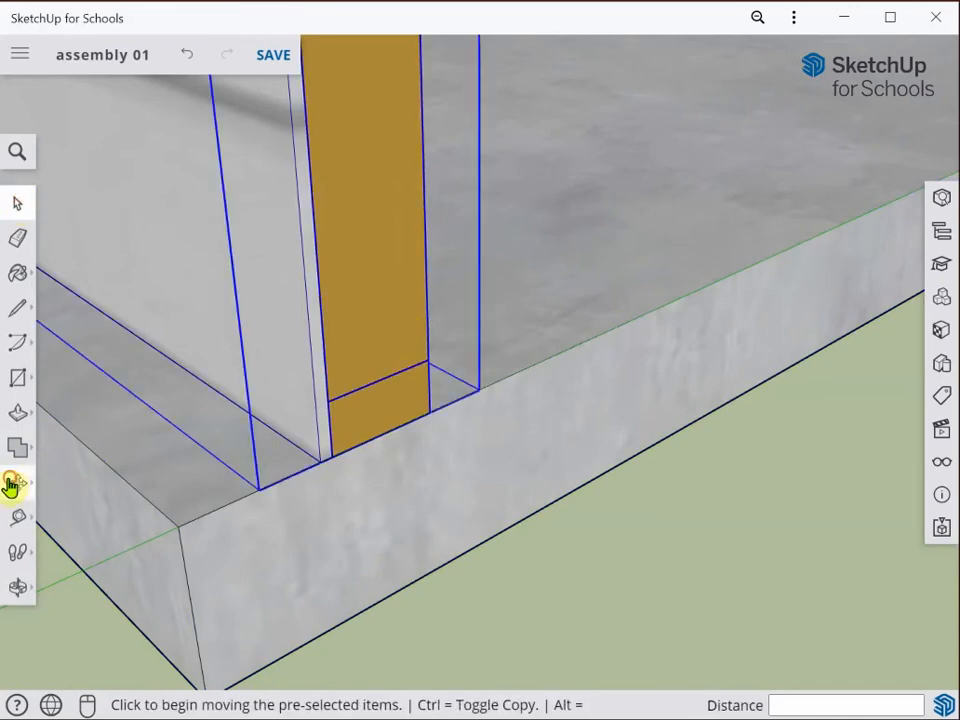
pyautogui.click(337, 457)
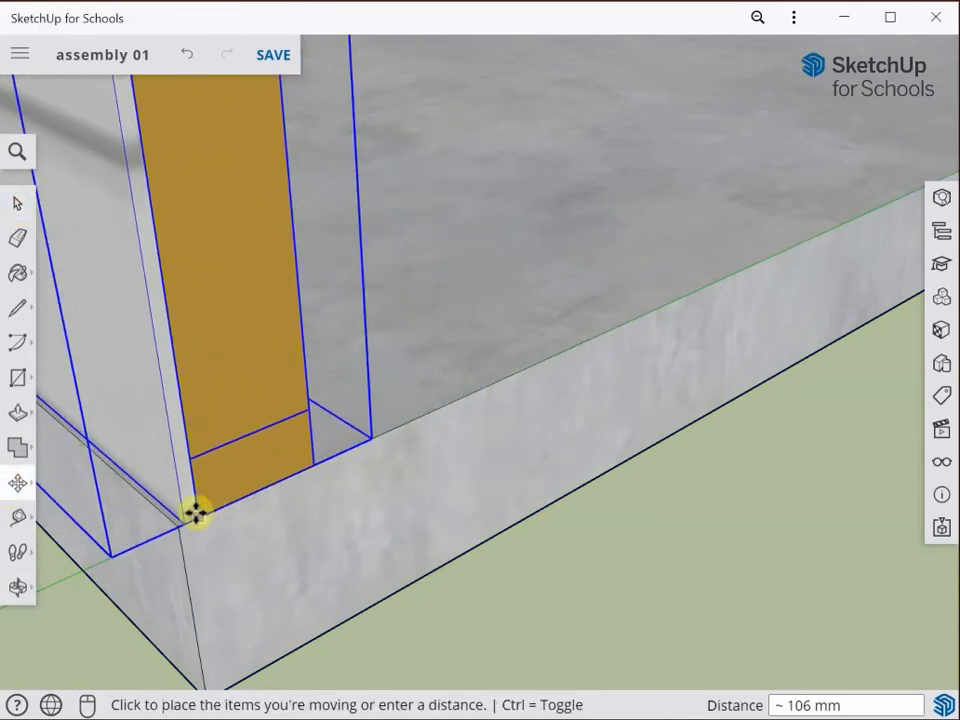
pyautogui.click(243, 497)
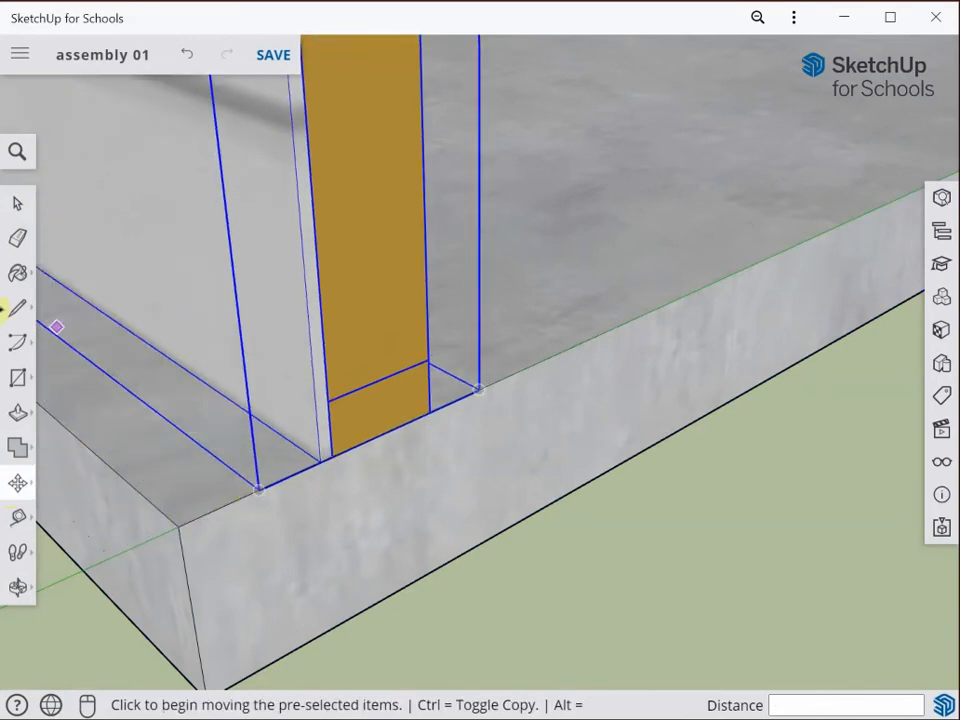
pyautogui.click(14, 204)
pyautogui.click(18, 488)
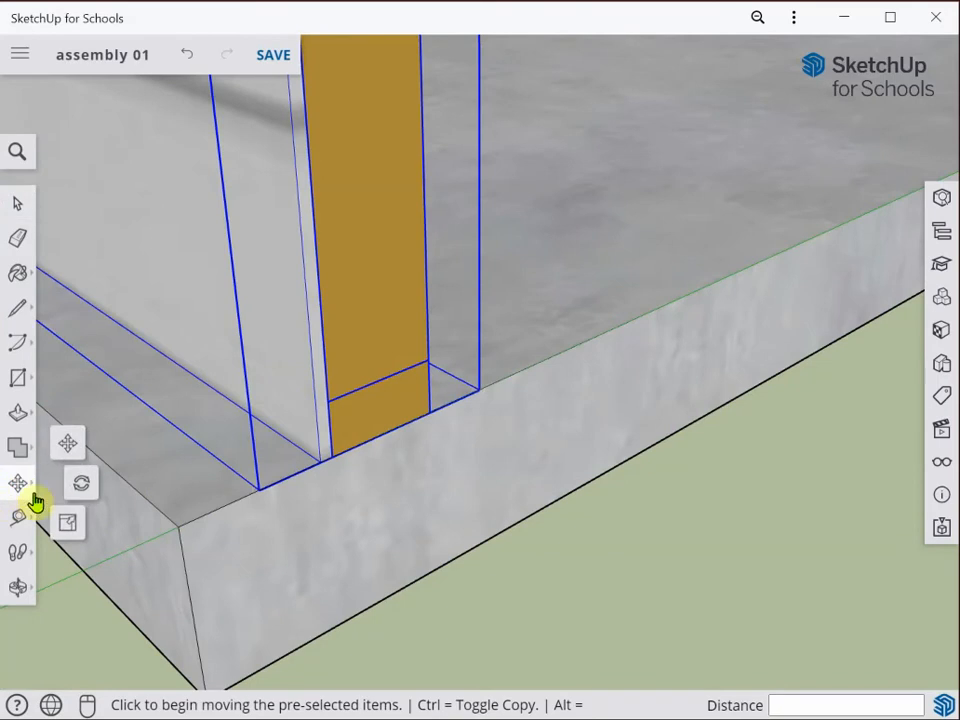
pyautogui.click(316, 452)
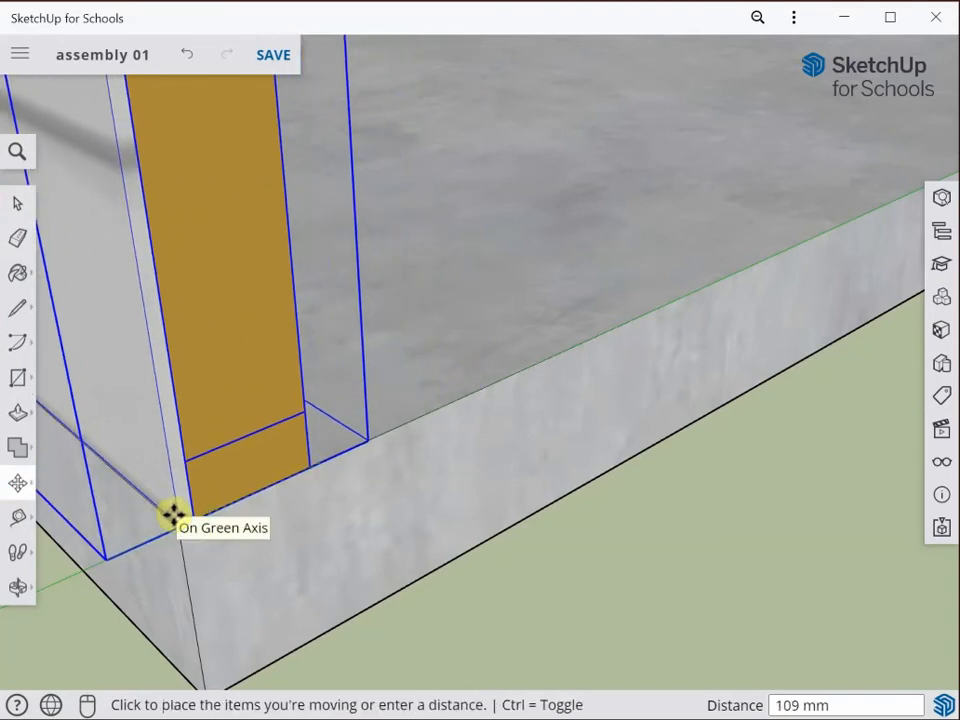
pyautogui.click(178, 522)
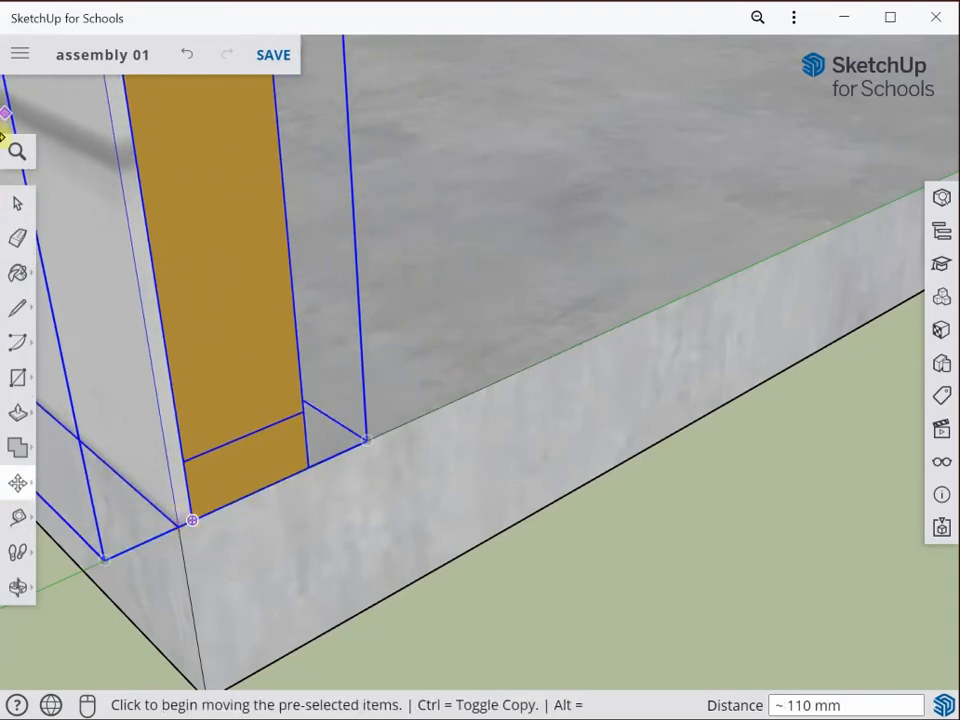
pyautogui.click(17, 205)
pyautogui.scroll(-5, 330, 365)
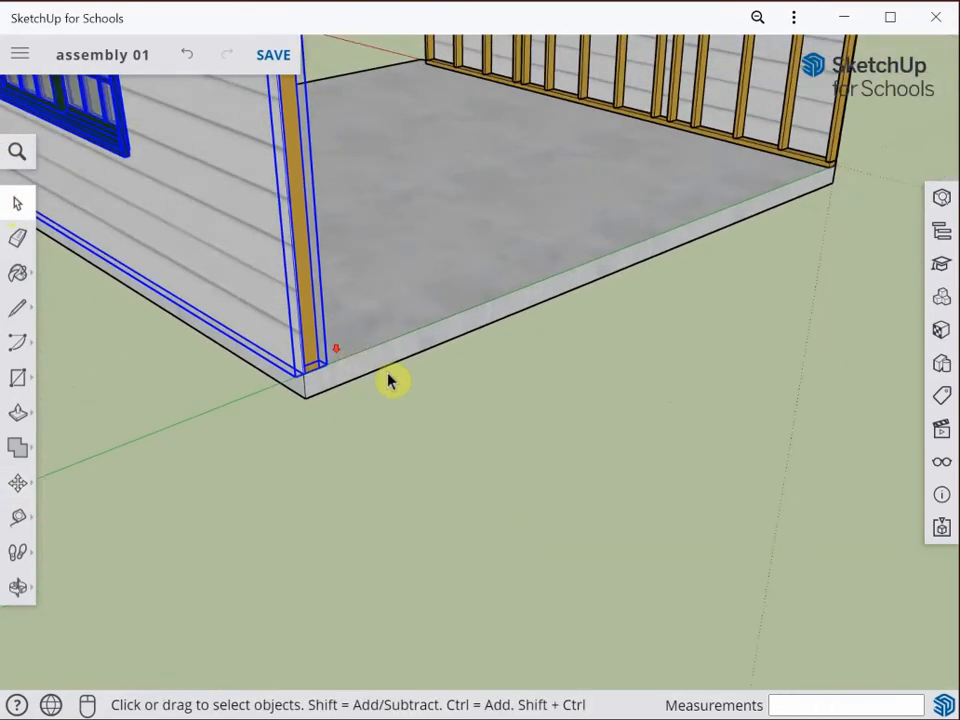
pyautogui.scroll(-5, 380, 356)
pyautogui.moveTo(416, 380); pyautogui.dragTo(563, 497, button='middle')
pyautogui.scroll(3, 690, 540)
pyautogui.scroll(-2, 619, 507)
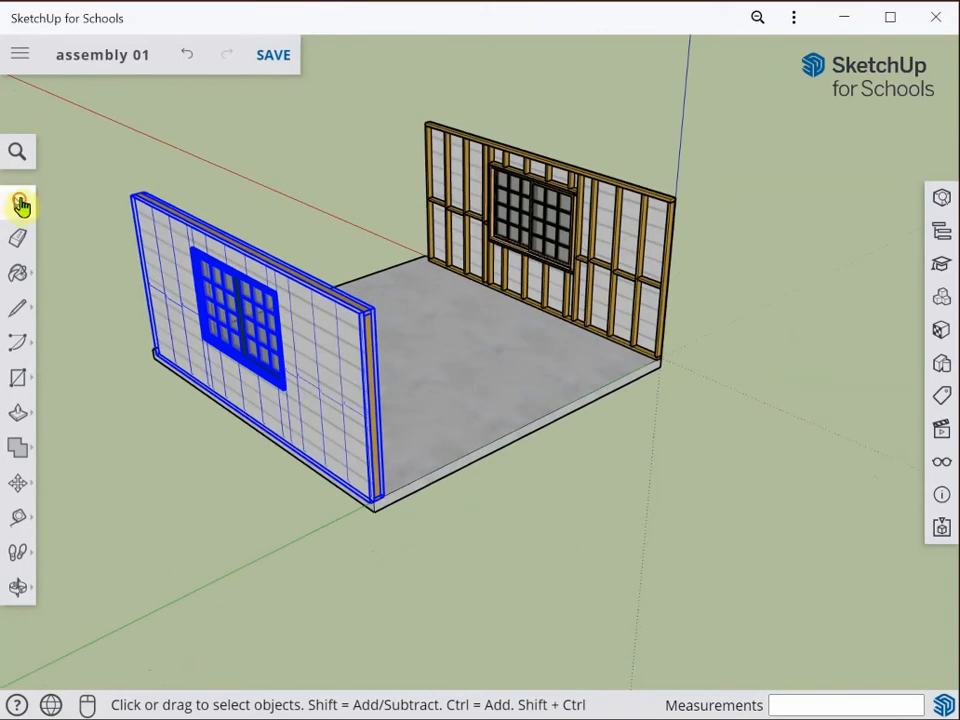
# Import "door insert.skp" as a component from the Y9 Remote Learning folder in My Drive and place it on the slab near its open edge
pyautogui.click(97, 160)
pyautogui.click(24, 54)
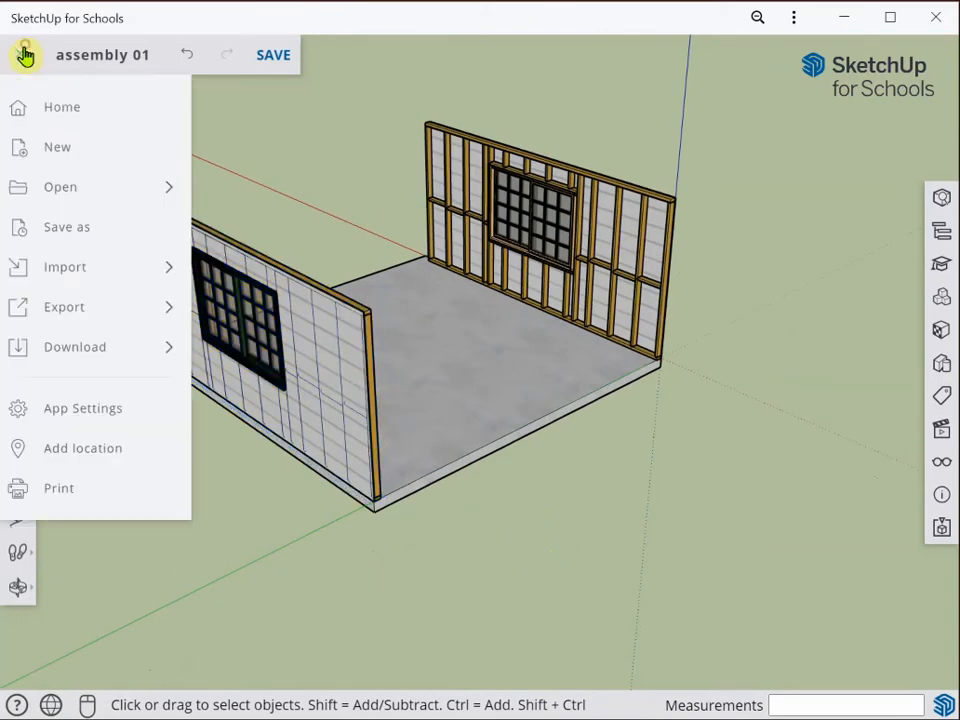
pyautogui.click(111, 268)
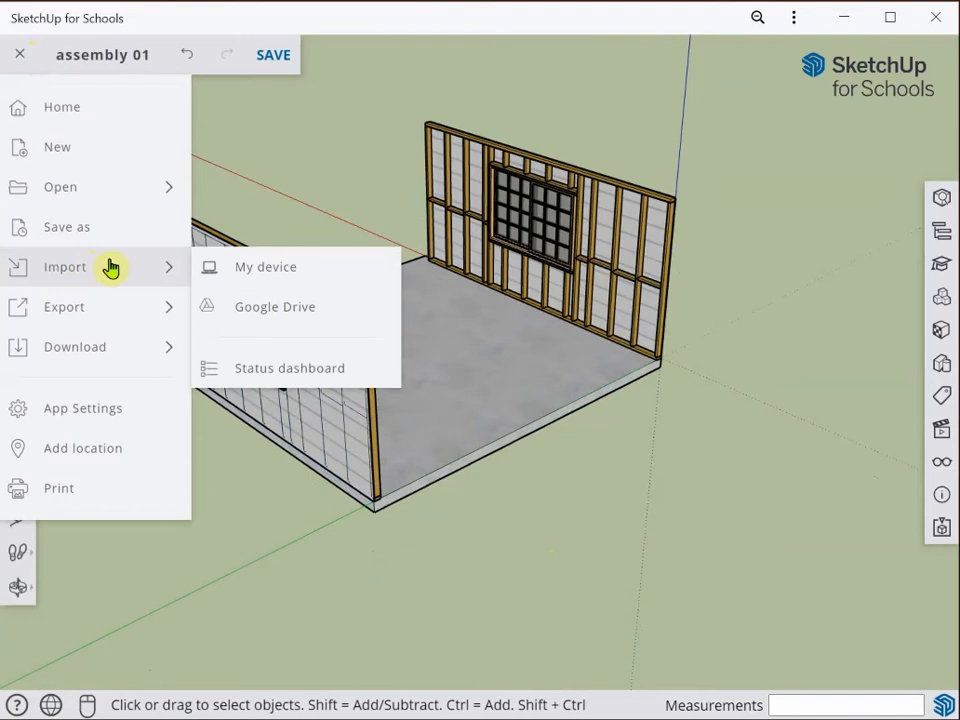
pyautogui.click(279, 317)
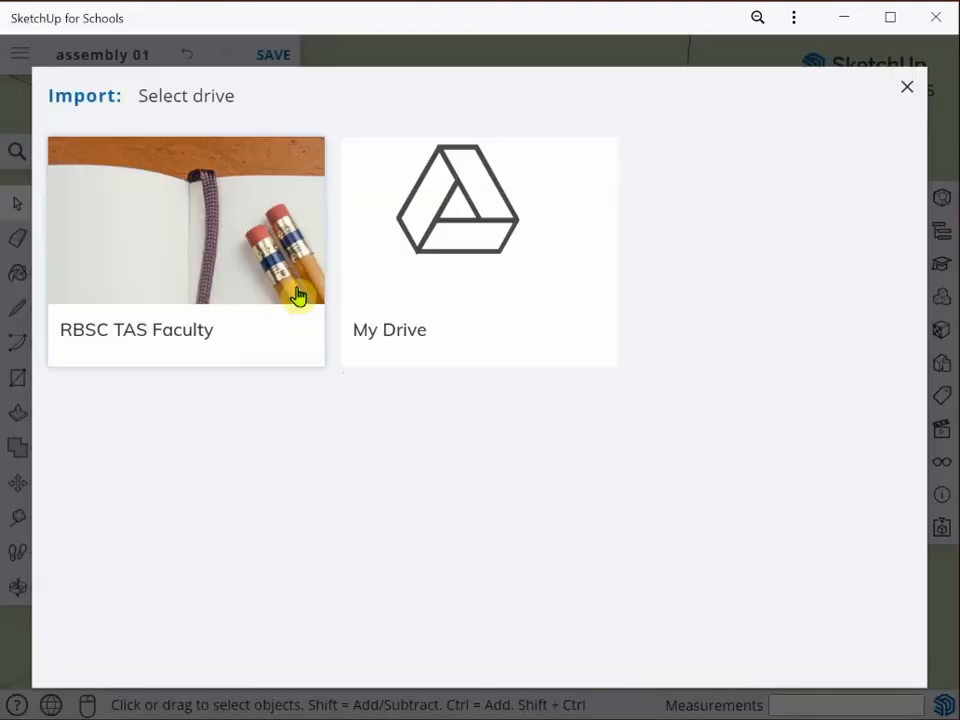
pyautogui.click(456, 238)
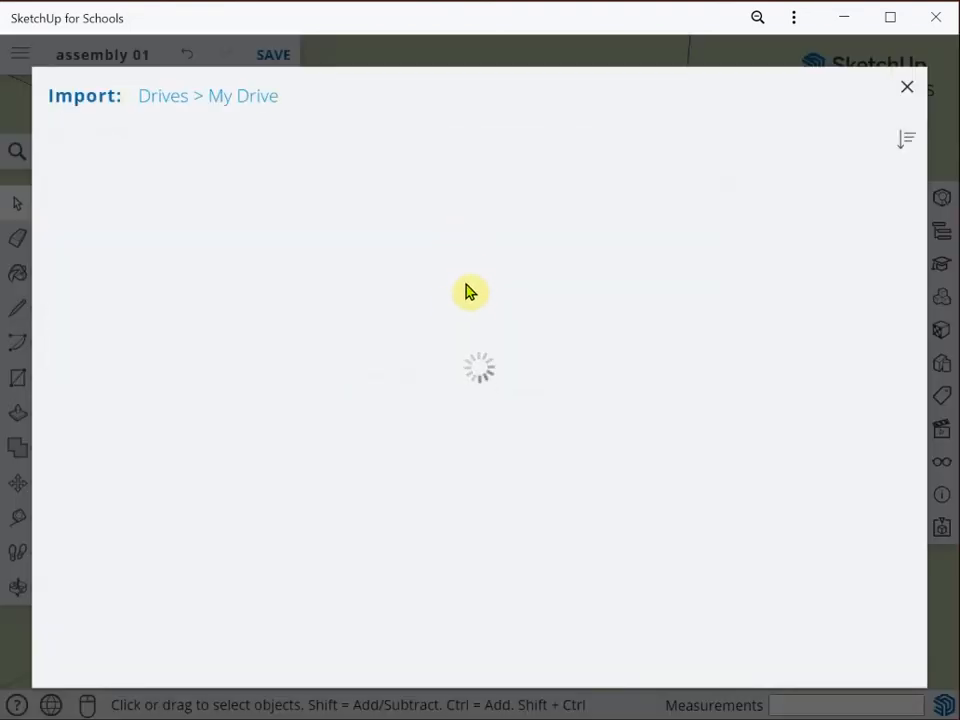
pyautogui.click(725, 236)
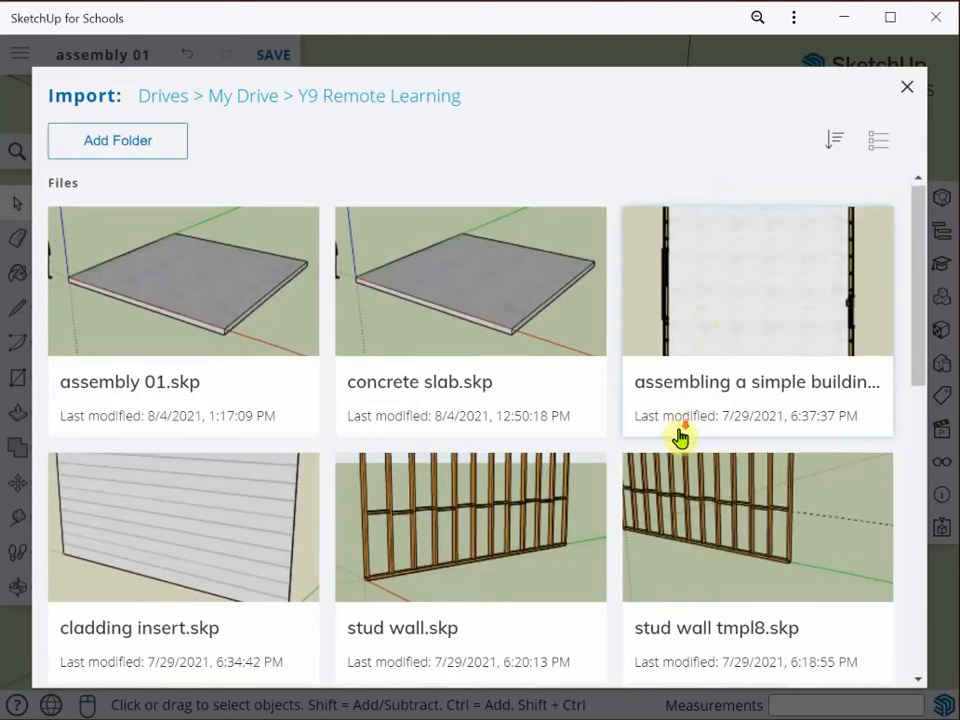
pyautogui.scroll(-3, 679, 437)
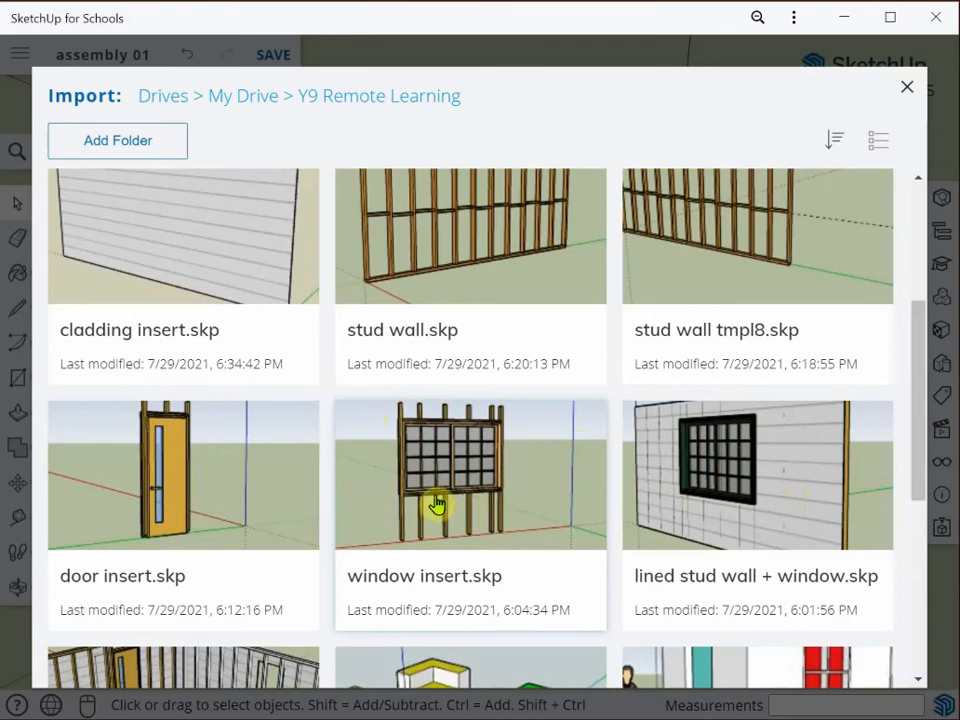
pyautogui.click(176, 490)
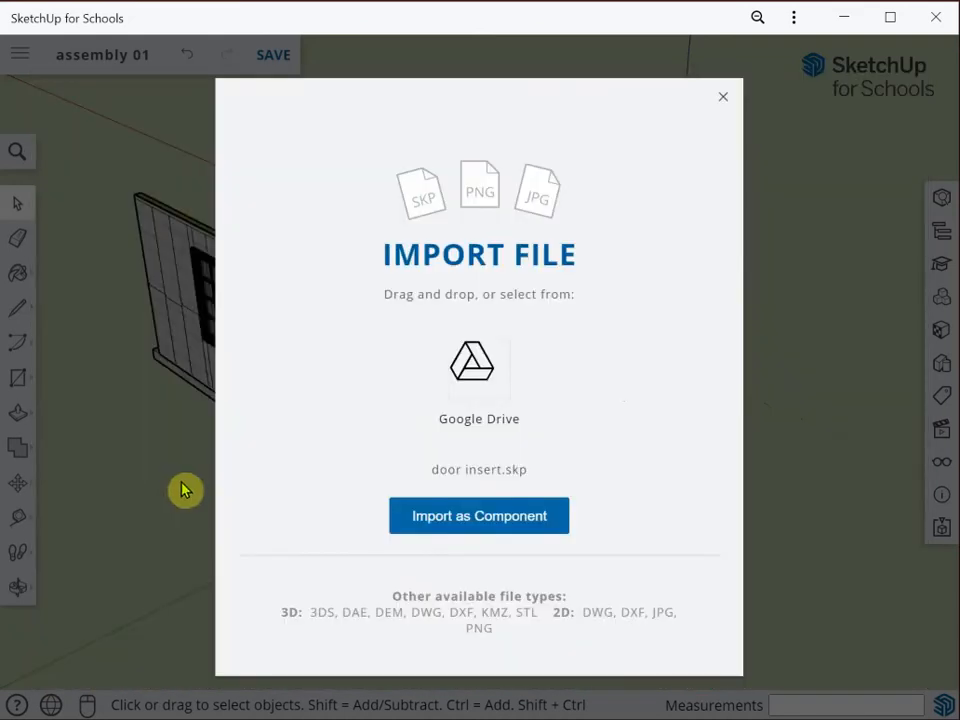
pyautogui.click(471, 521)
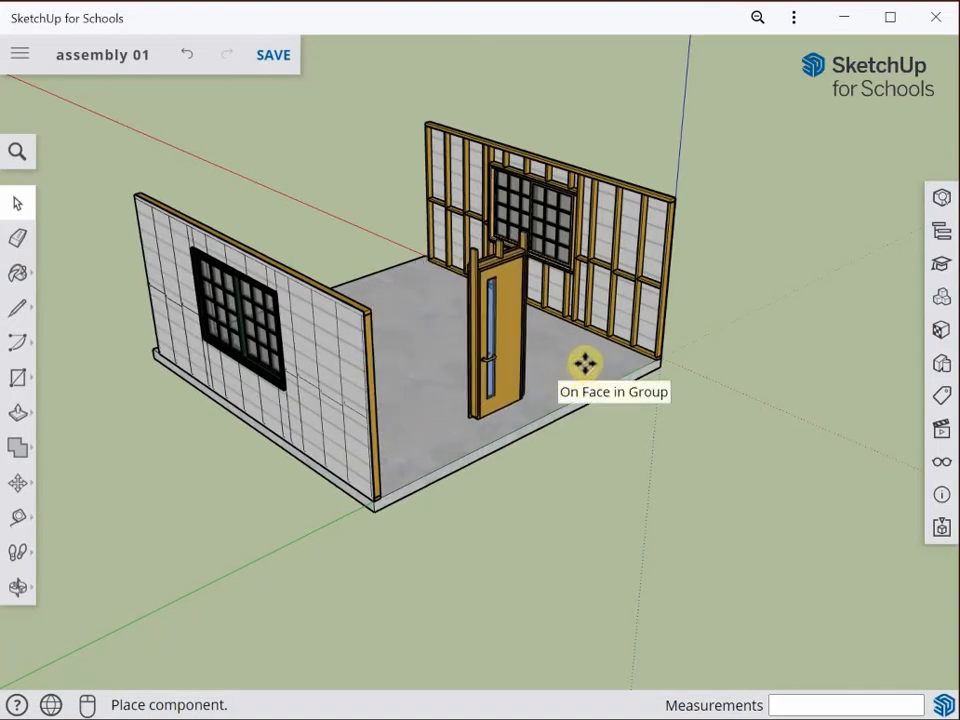
pyautogui.click(594, 390)
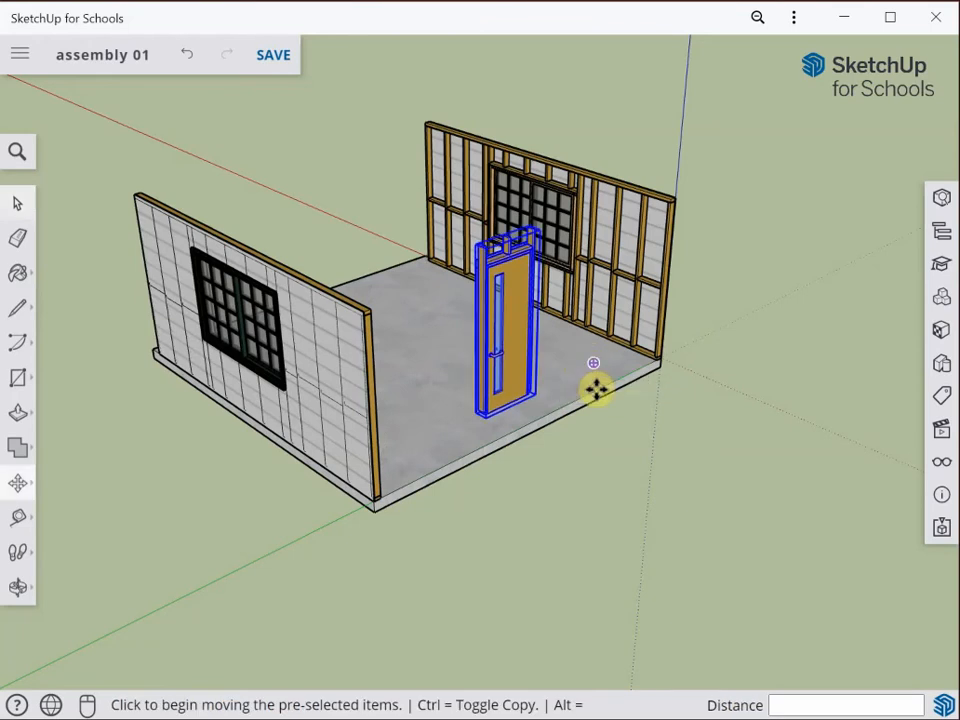
pyautogui.click(28, 210)
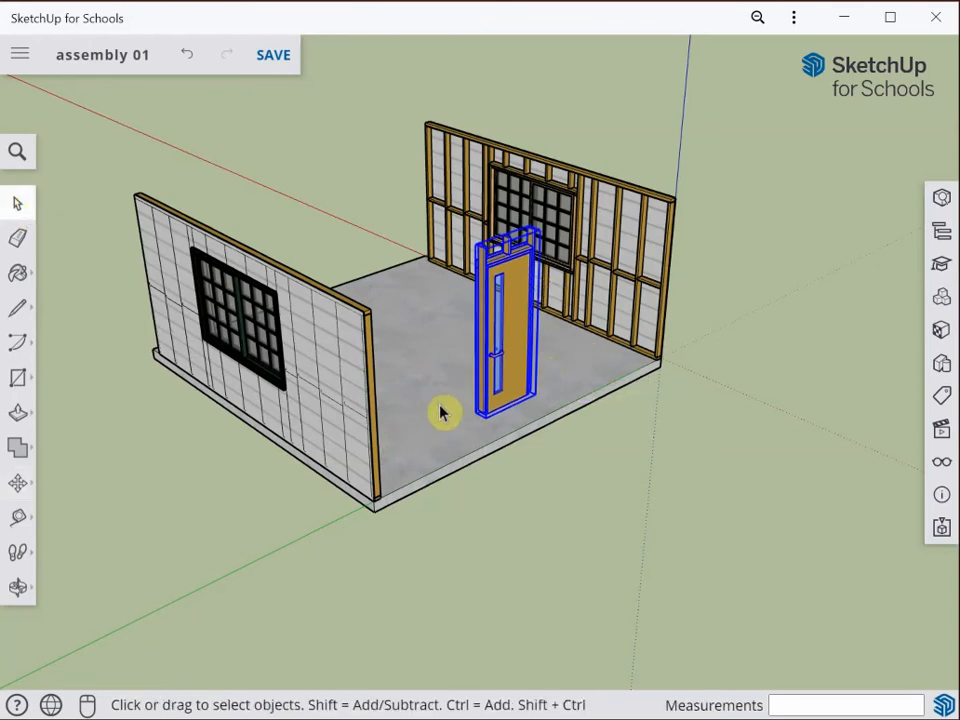
# Rotate the door insert a quarter turn about a bottom corner of its end stud so it stands parallel to the window walls
pyautogui.moveTo(467, 394); pyautogui.dragTo(750, 425, button='middle')
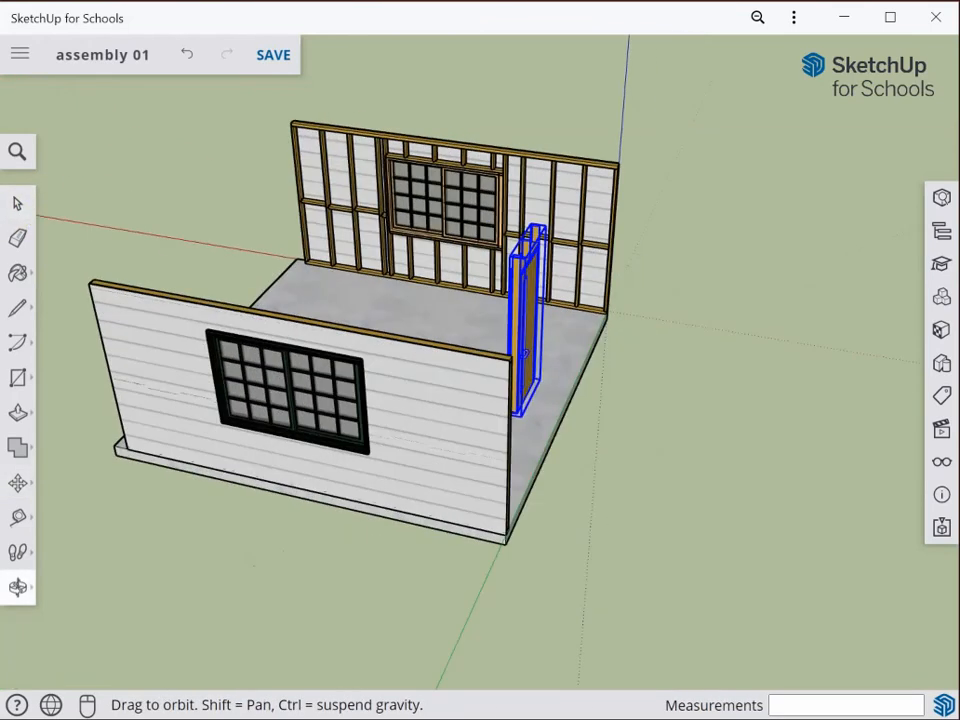
pyautogui.moveTo(171, 382); pyautogui.dragTo(918, 438, button='middle')
pyautogui.moveTo(400, 355); pyautogui.dragTo(321, 394, button='middle')
pyautogui.scroll(5, 491, 396)
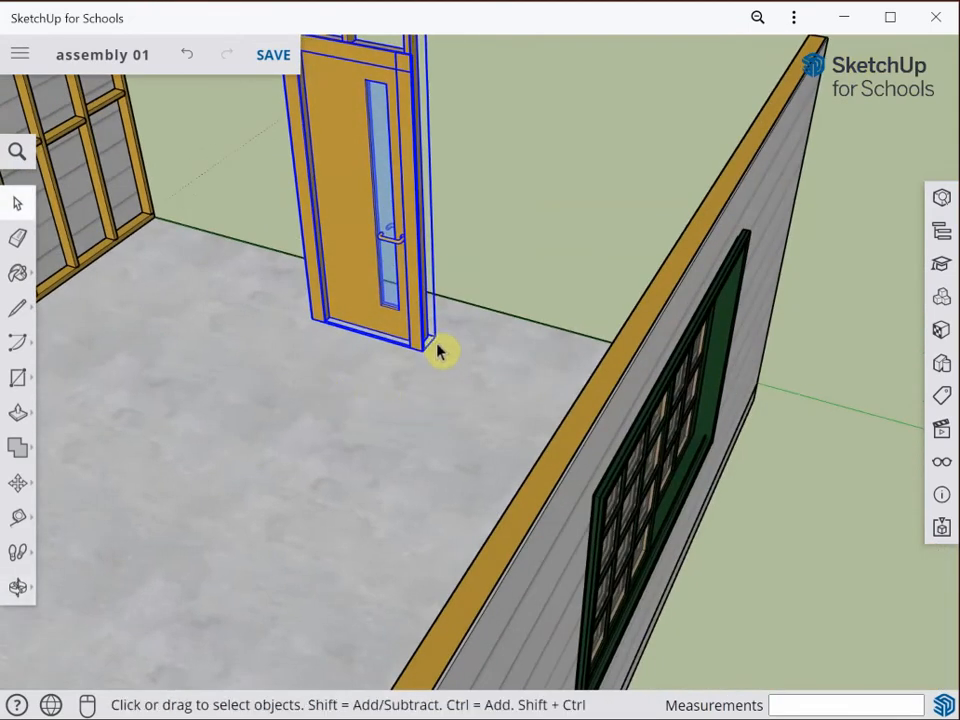
pyautogui.click(17, 483)
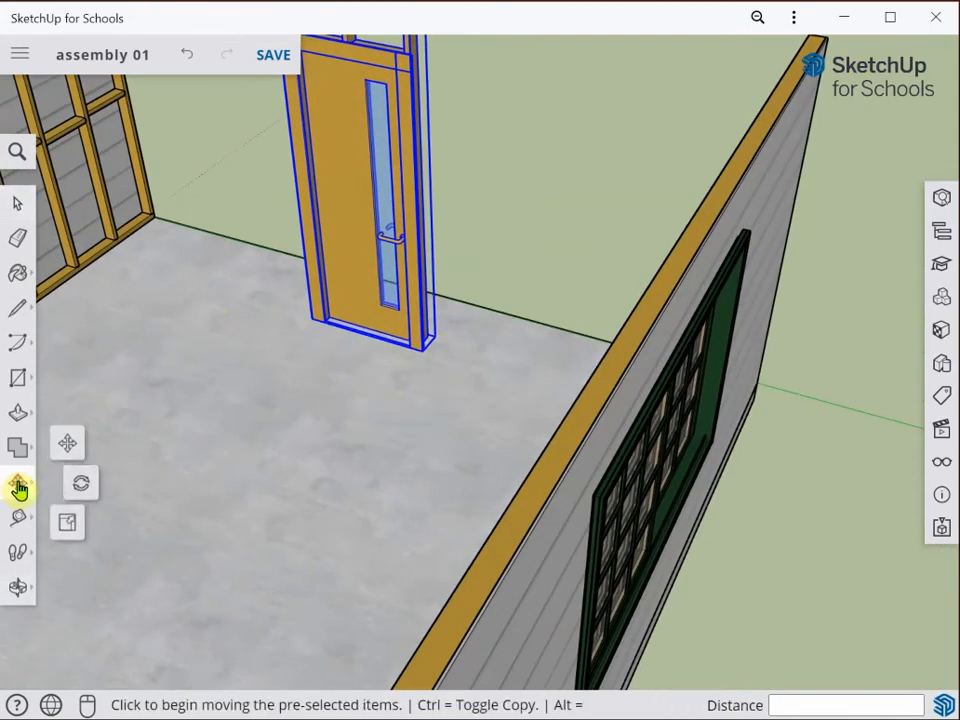
pyautogui.click(82, 488)
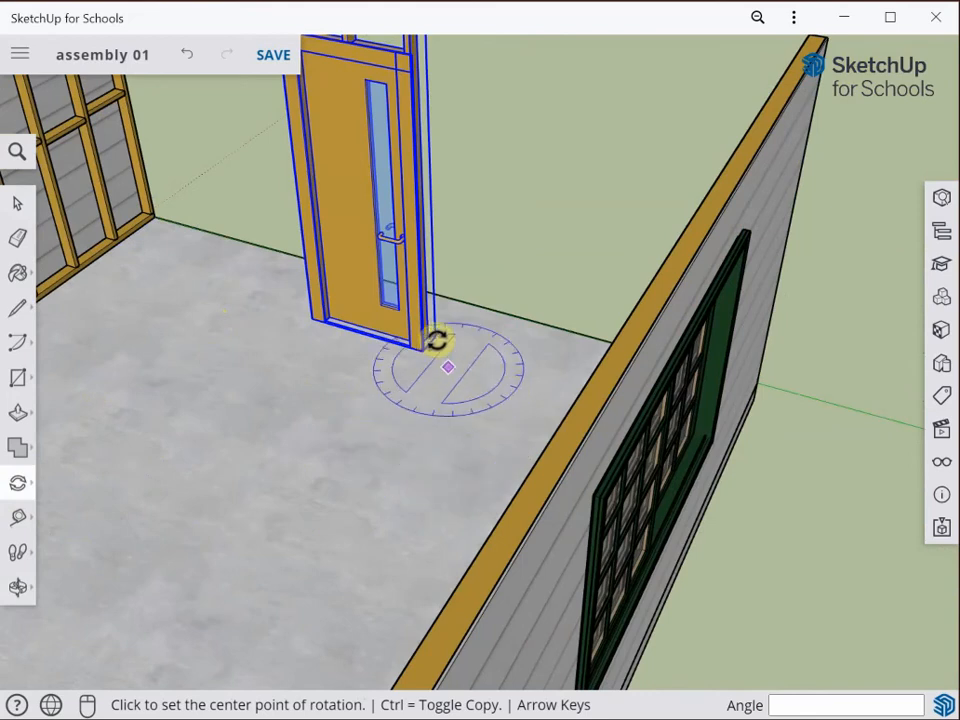
pyautogui.scroll(3, 439, 339)
pyautogui.scroll(3, 435, 341)
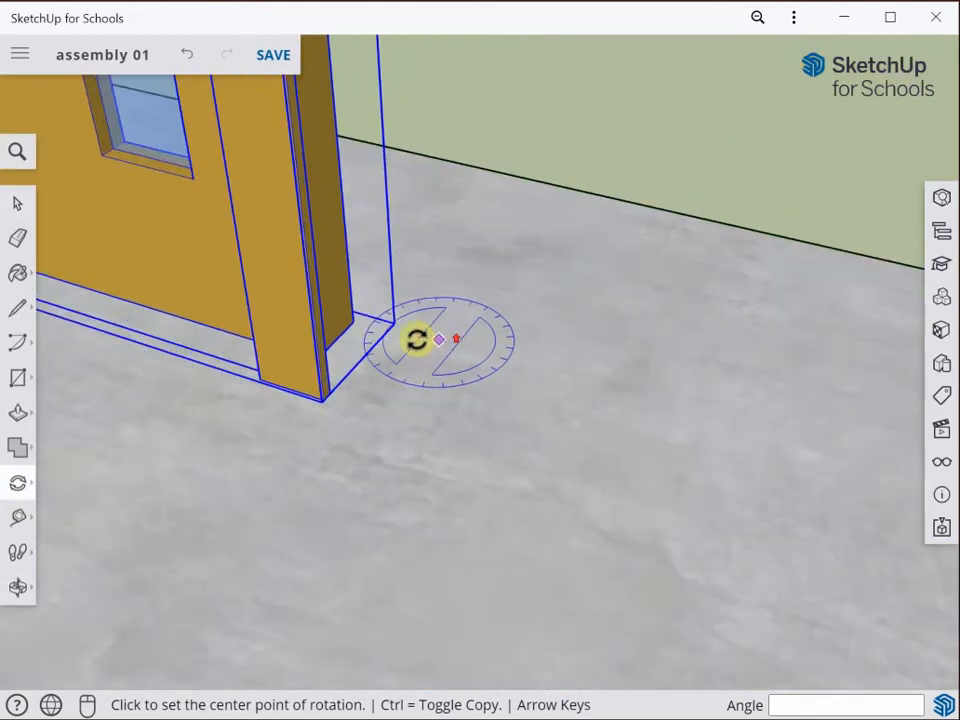
pyautogui.click(354, 323)
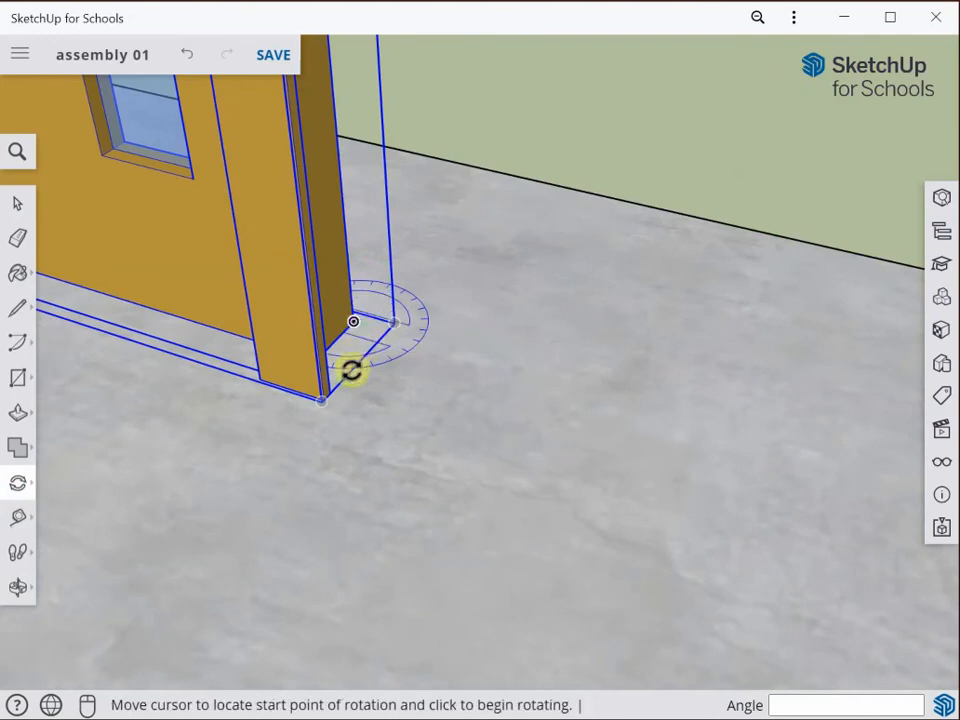
pyautogui.click(572, 381)
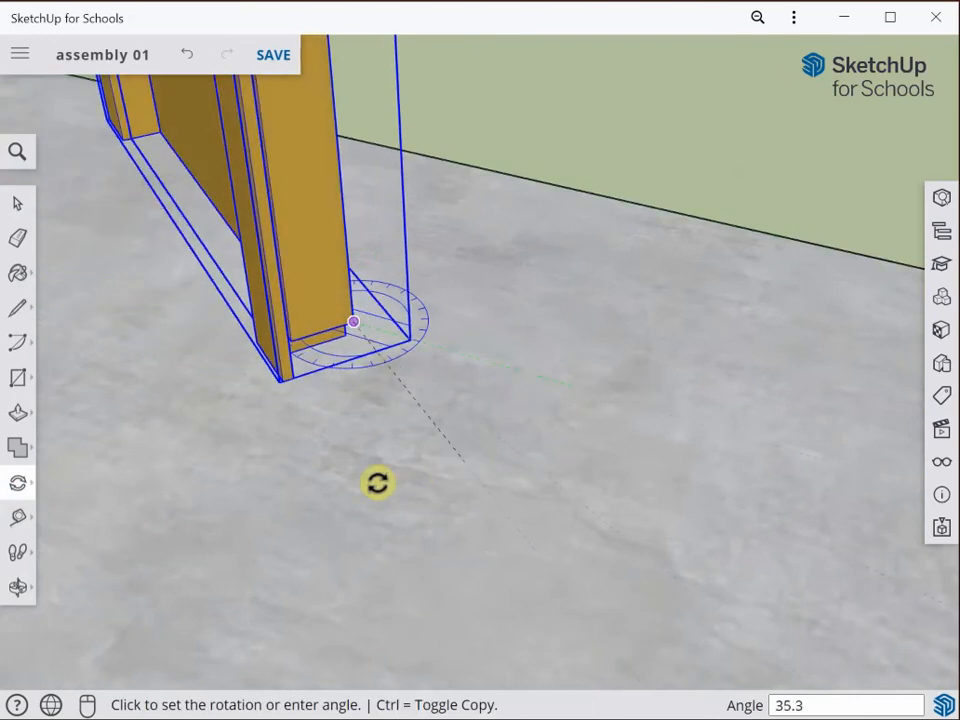
pyautogui.click(193, 493)
# Move the door insert about 2971 mm by its end stud's bottom corner to the first intermediate stud's base near the origin in the first window wall
pyautogui.moveTo(216, 499); pyautogui.dragTo(515, 505, button='middle')
pyautogui.scroll(-3, 234, 510)
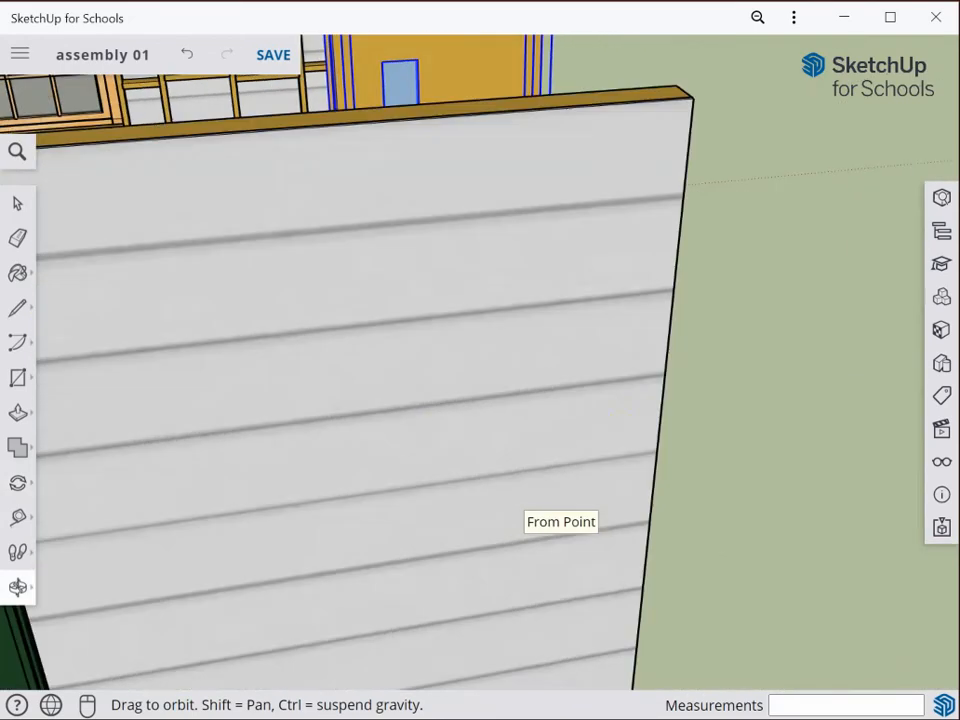
pyautogui.moveTo(497, 414); pyautogui.dragTo(275, 195, button='middle')
pyautogui.moveTo(597, 451); pyautogui.dragTo(416, 403, button='middle')
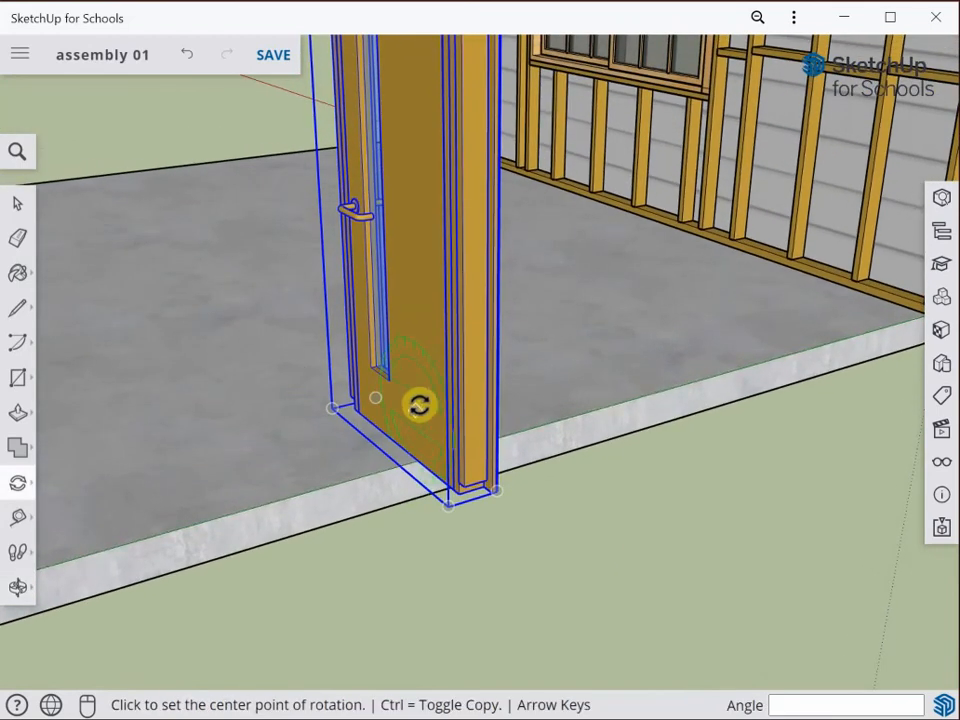
pyautogui.moveTo(461, 458); pyautogui.dragTo(476, 474, button='middle')
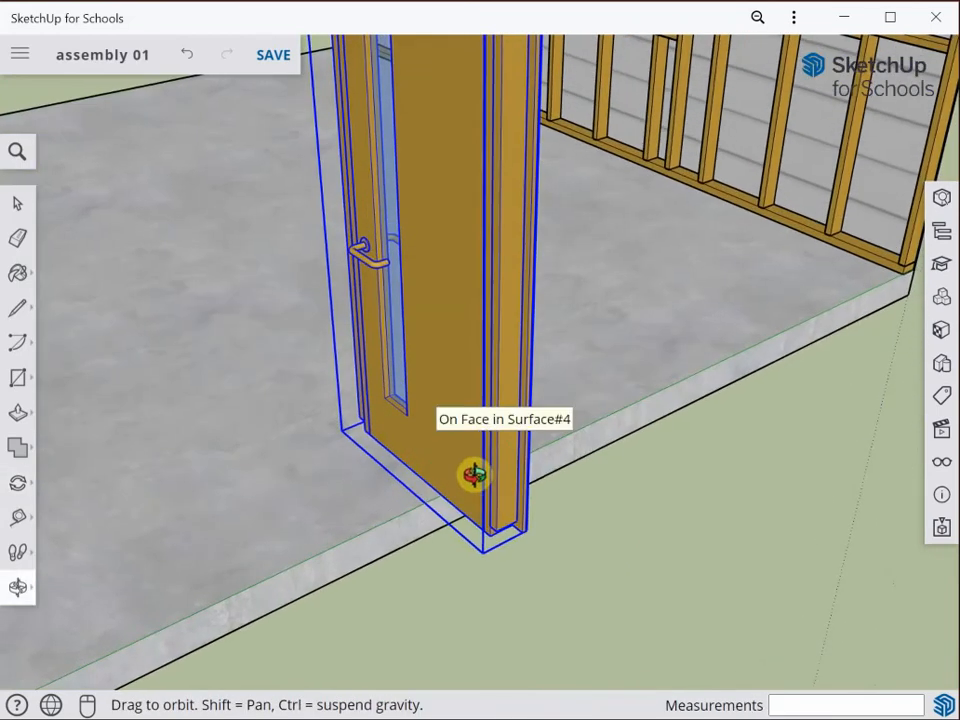
pyautogui.click(22, 487)
pyautogui.click(66, 443)
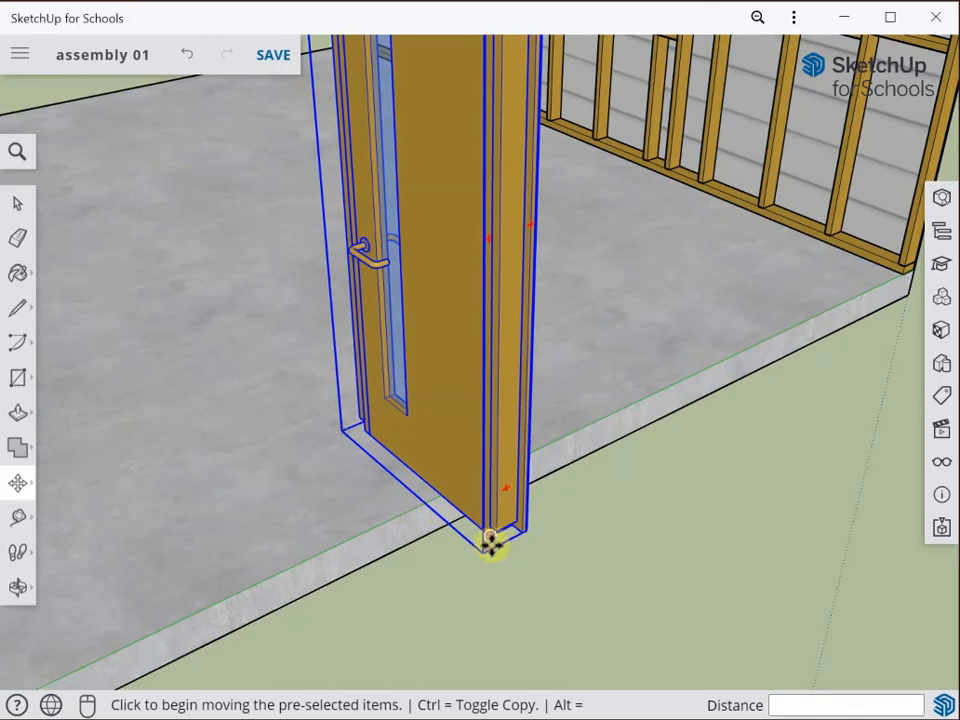
pyautogui.scroll(3, 500, 530)
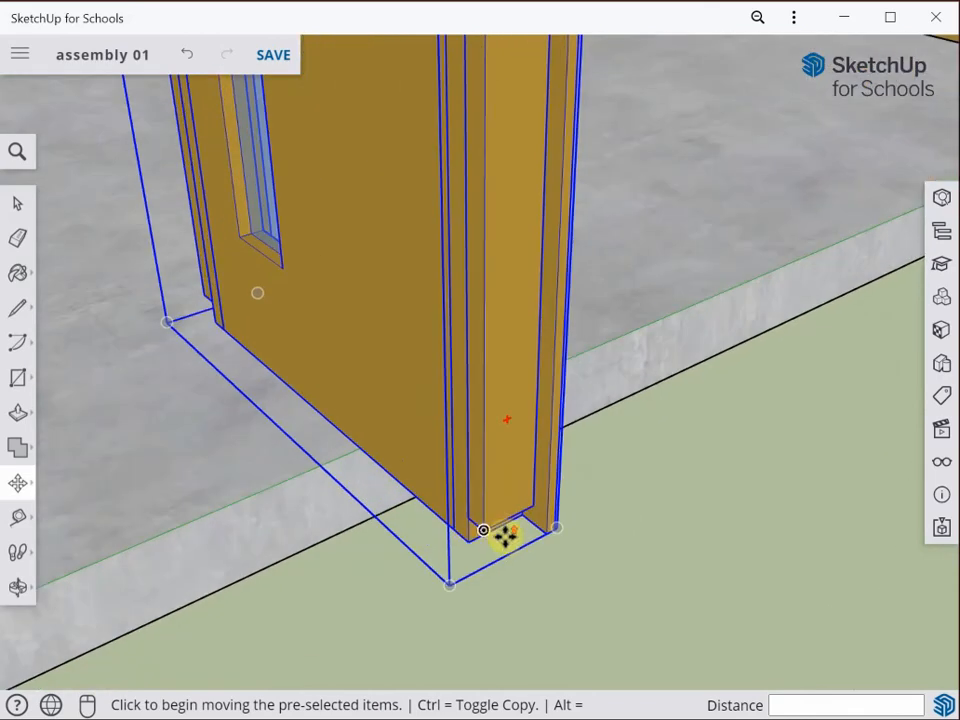
pyautogui.click(480, 528)
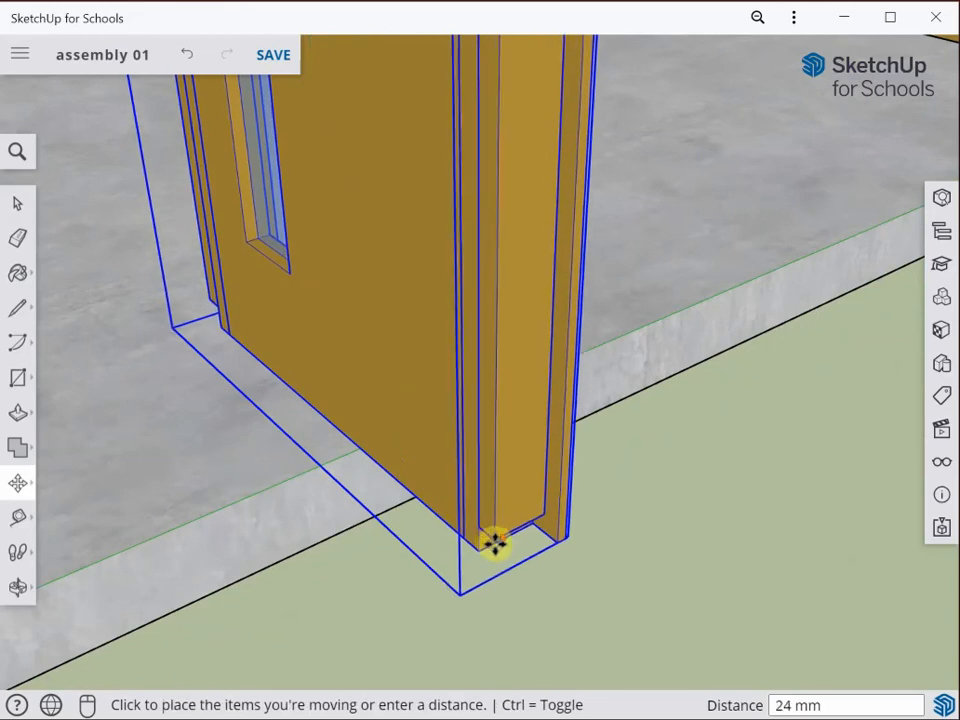
pyautogui.scroll(-5, 495, 540)
pyautogui.scroll(4, 725, 303)
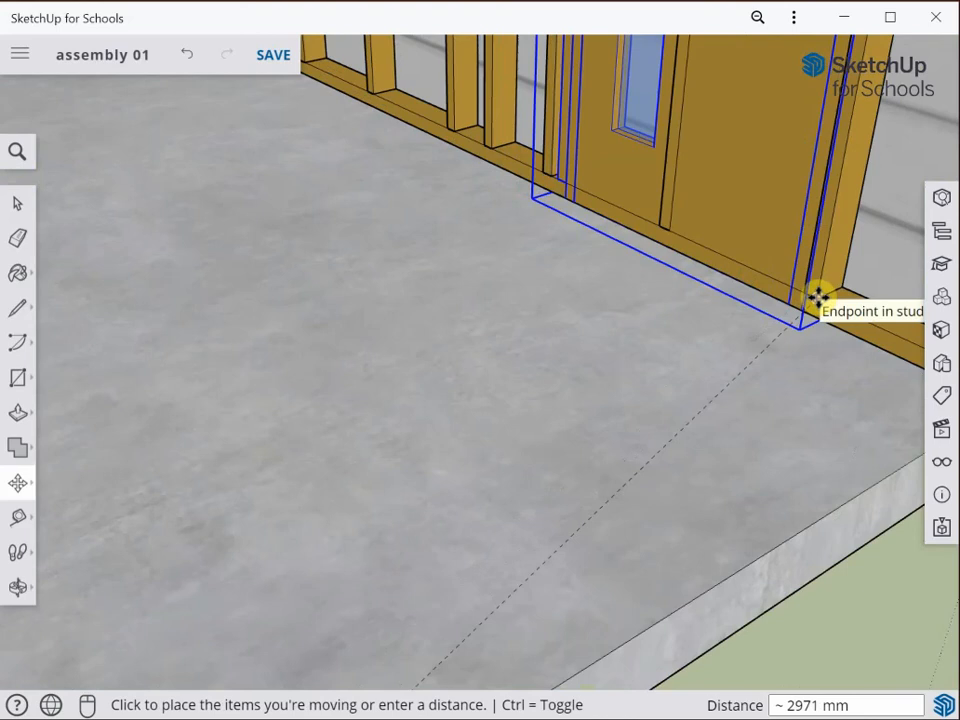
pyautogui.scroll(-5, 817, 296)
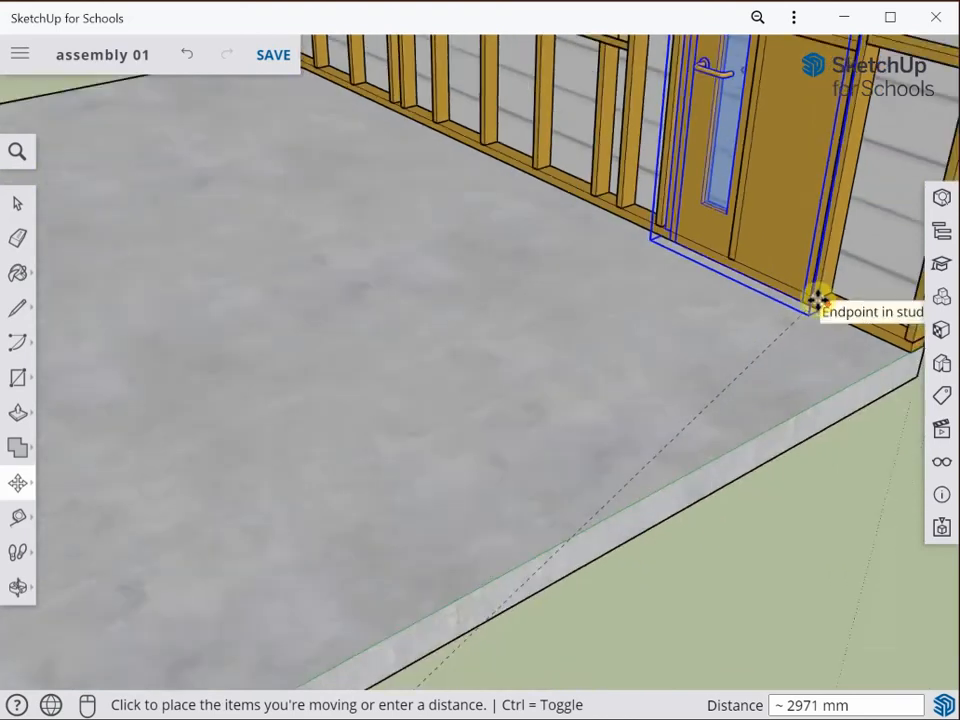
pyautogui.scroll(4, 816, 298)
pyautogui.scroll(2, 817, 298)
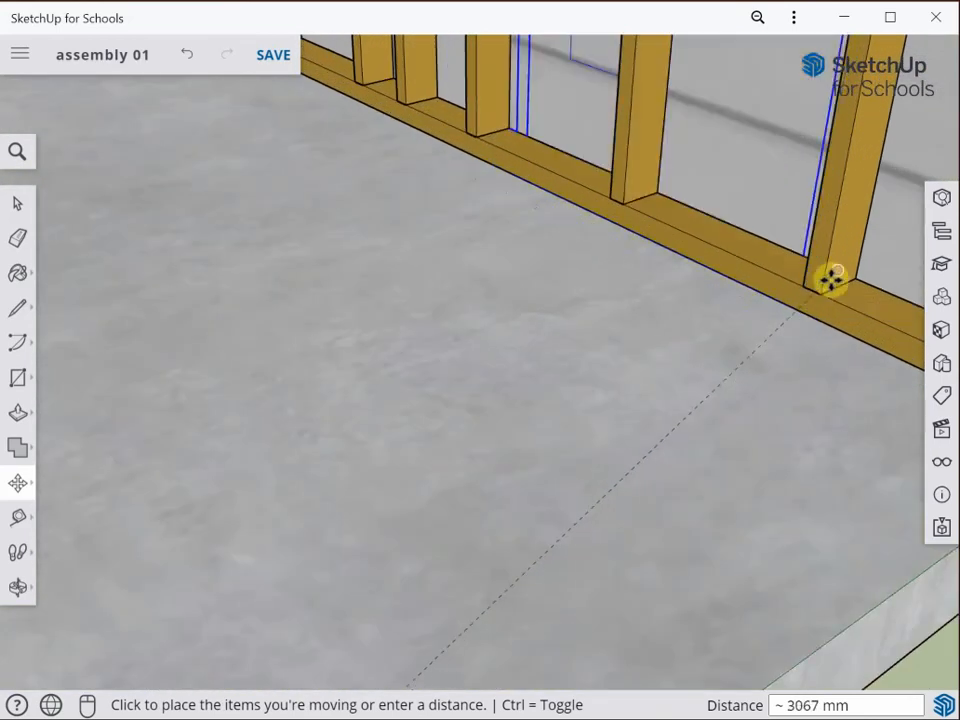
pyautogui.click(822, 292)
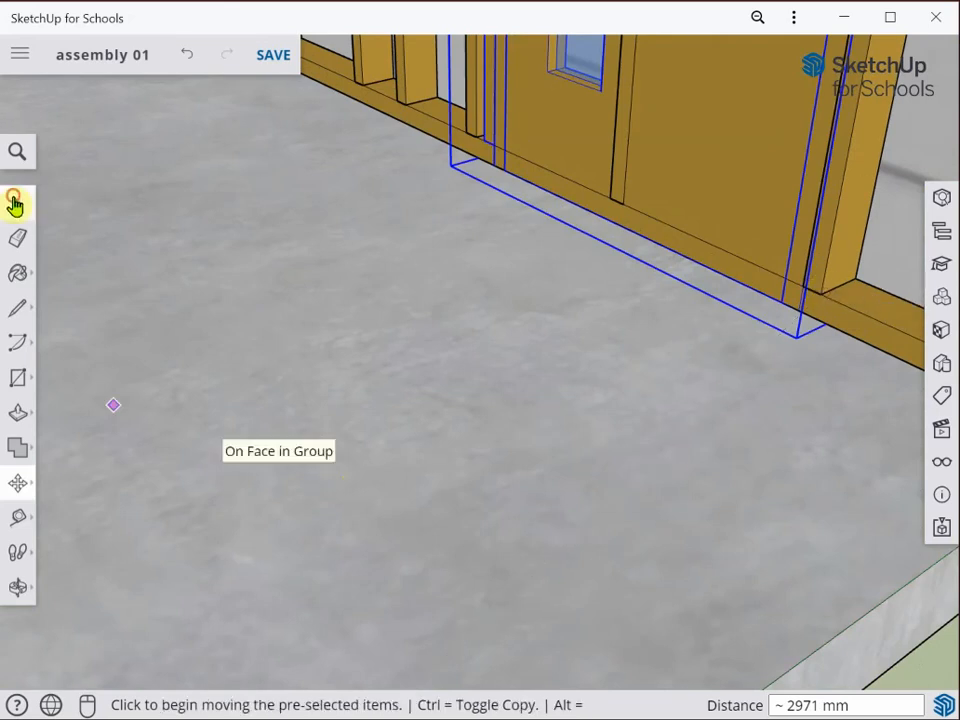
# Examine from outside how the door insert's frame and handle meet the cladding of the first window wall
pyautogui.click(17, 201)
pyautogui.click(423, 345)
pyautogui.scroll(-4, 479, 364)
pyautogui.moveTo(459, 307); pyautogui.dragTo(91, 292, button='middle')
pyautogui.moveTo(175, 302); pyautogui.dragTo(172, 291, button='middle')
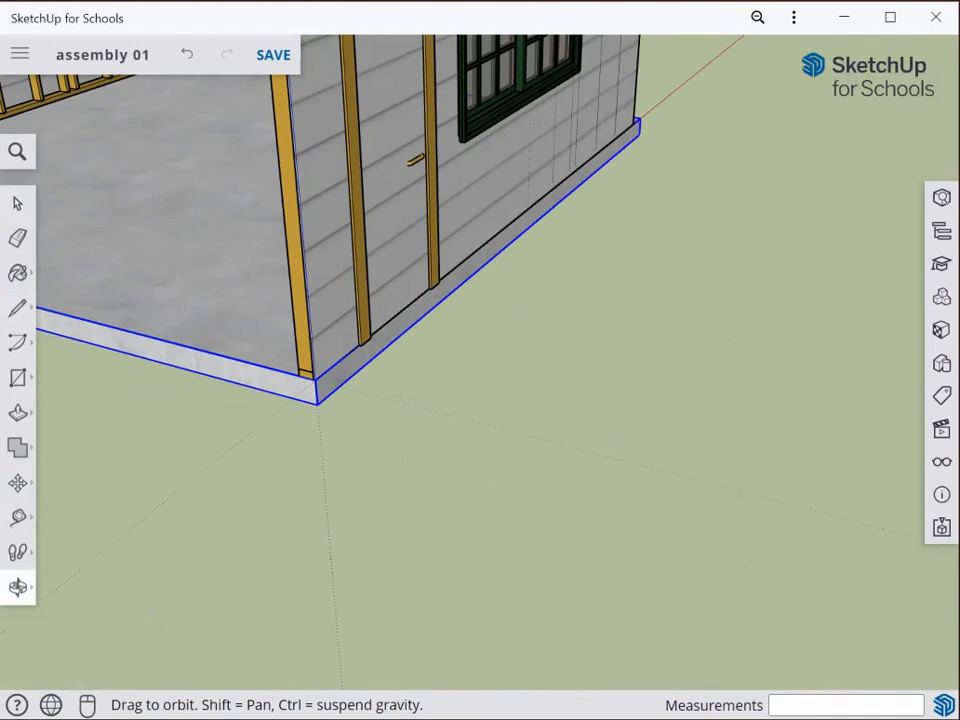
pyautogui.moveTo(160, 275); pyautogui.dragTo(560, 420, button='middle')
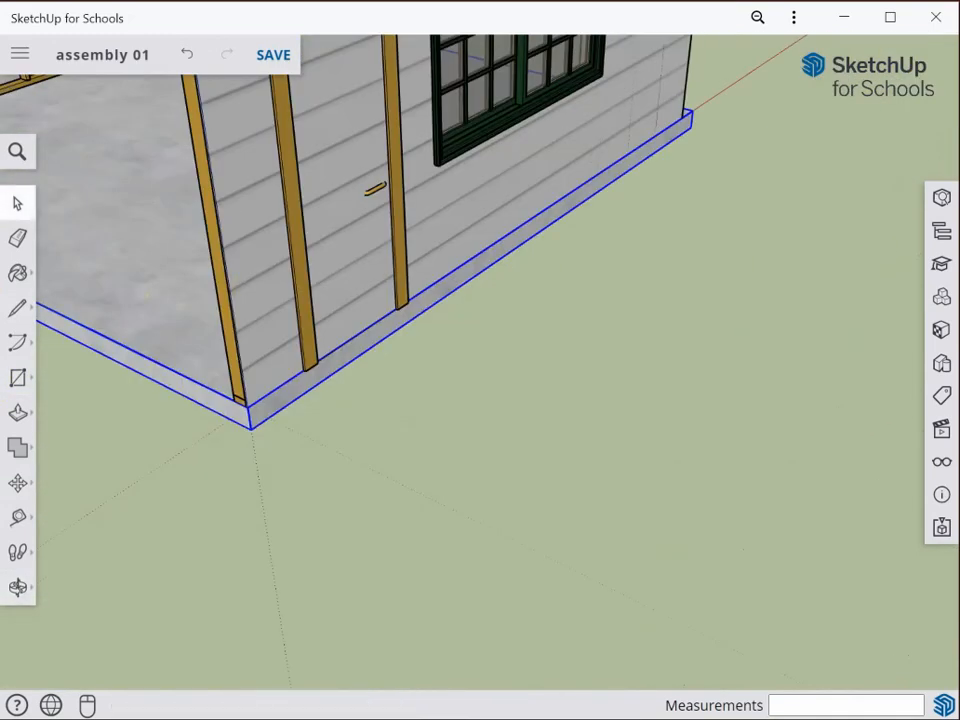
pyautogui.click(262, 306)
pyautogui.scroll(-3, 320, 292)
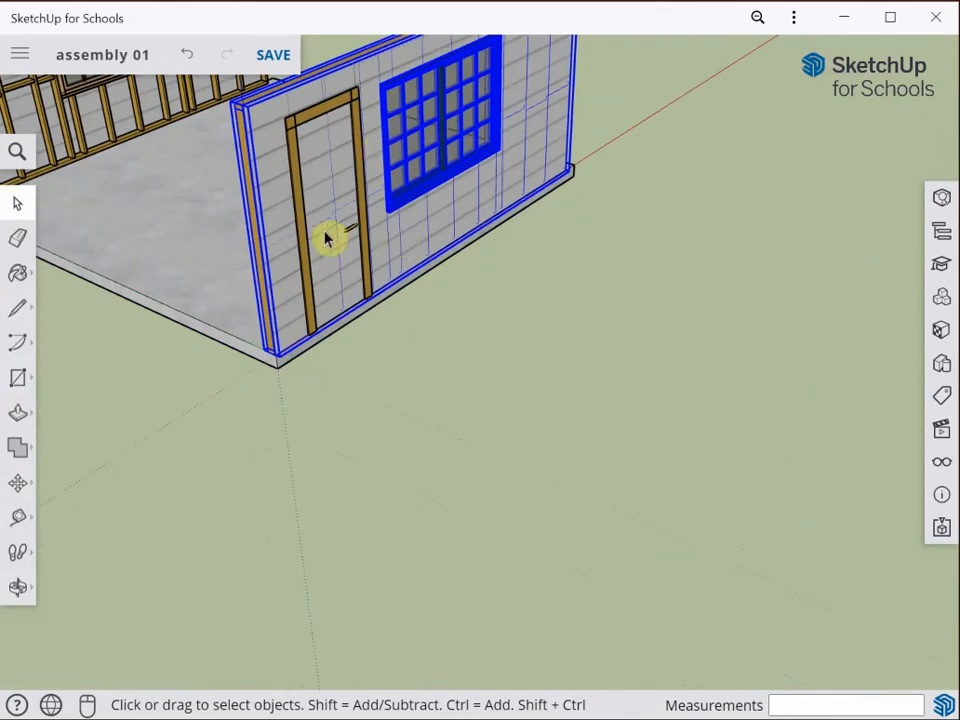
# Examine from inside how the door insert fits among the wall's studs, and fit the whole model in view
pyautogui.moveTo(240, 276); pyautogui.dragTo(544, 375, button='middle')
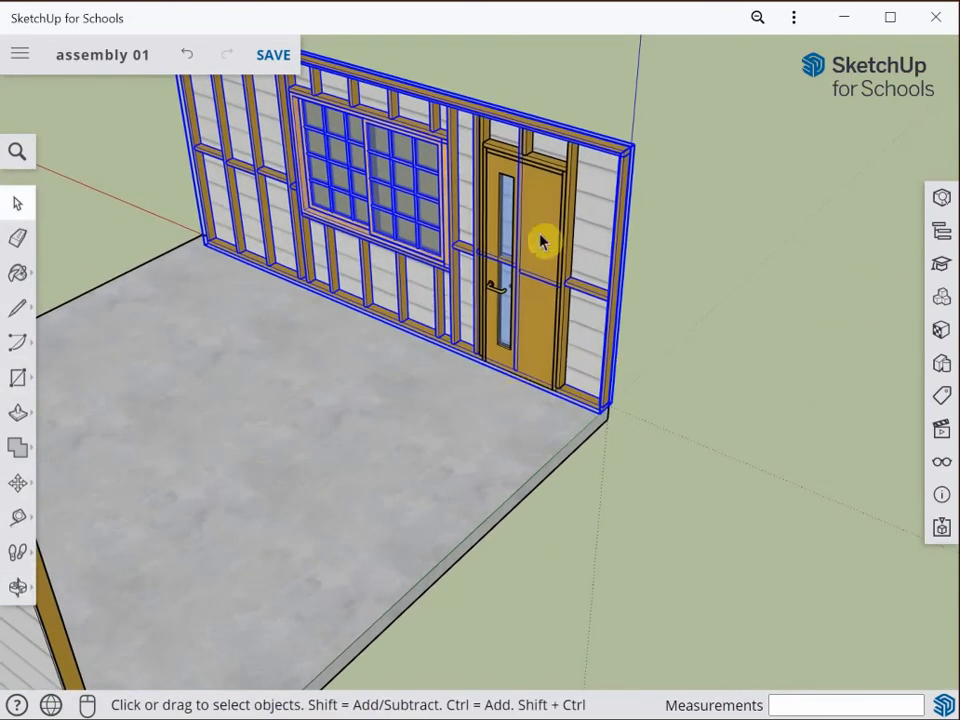
pyautogui.scroll(3, 520, 215)
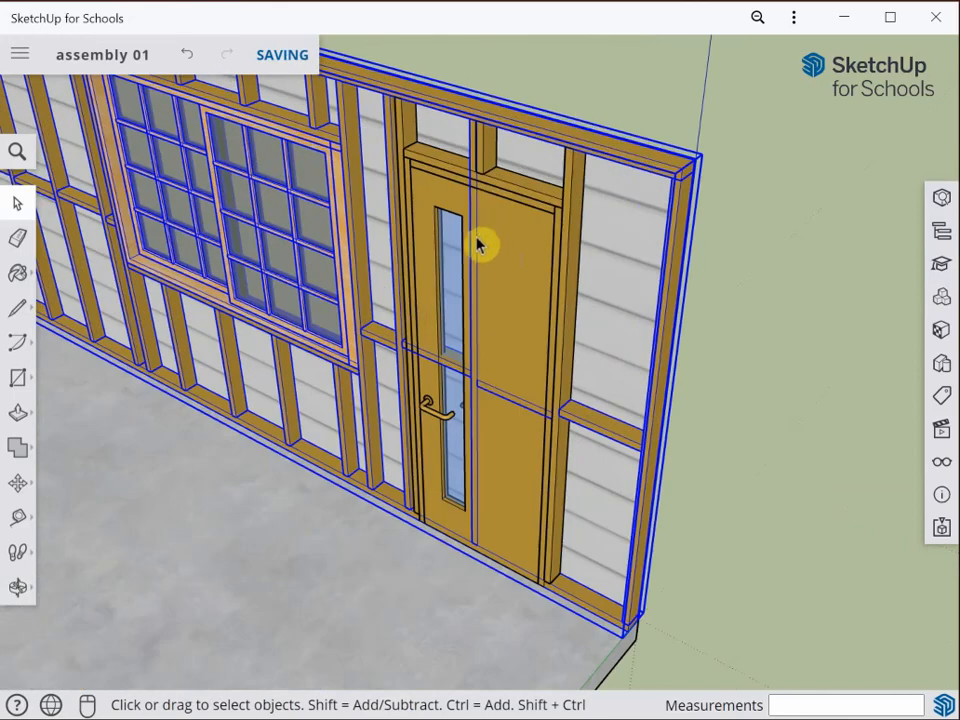
pyautogui.moveTo(405, 302); pyautogui.dragTo(428, 150, button='middle')
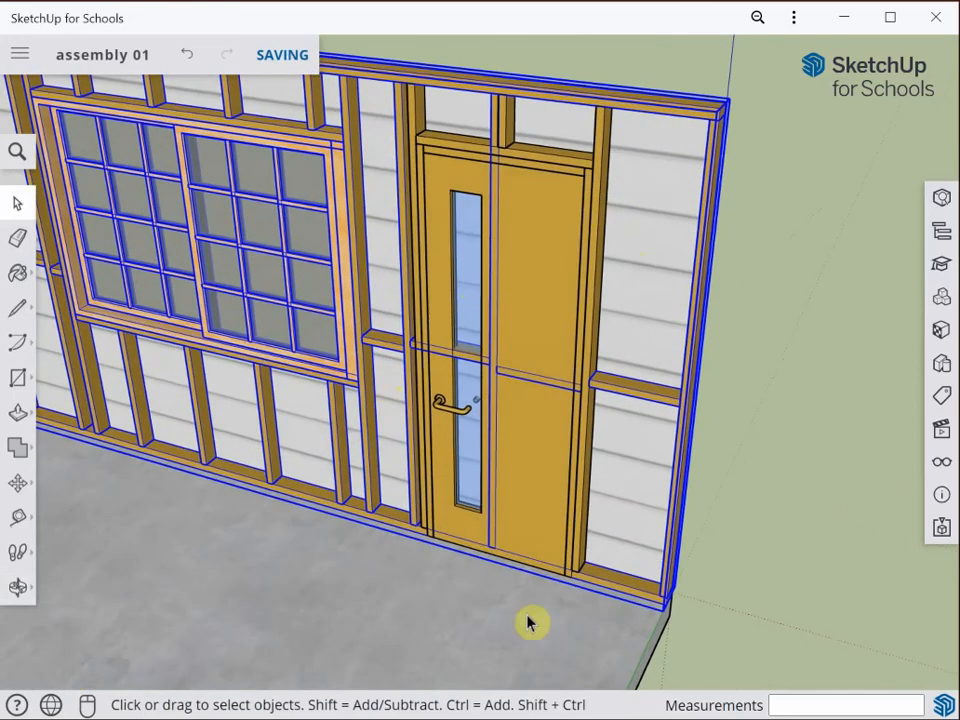
pyautogui.scroll(-6, 410, 521)
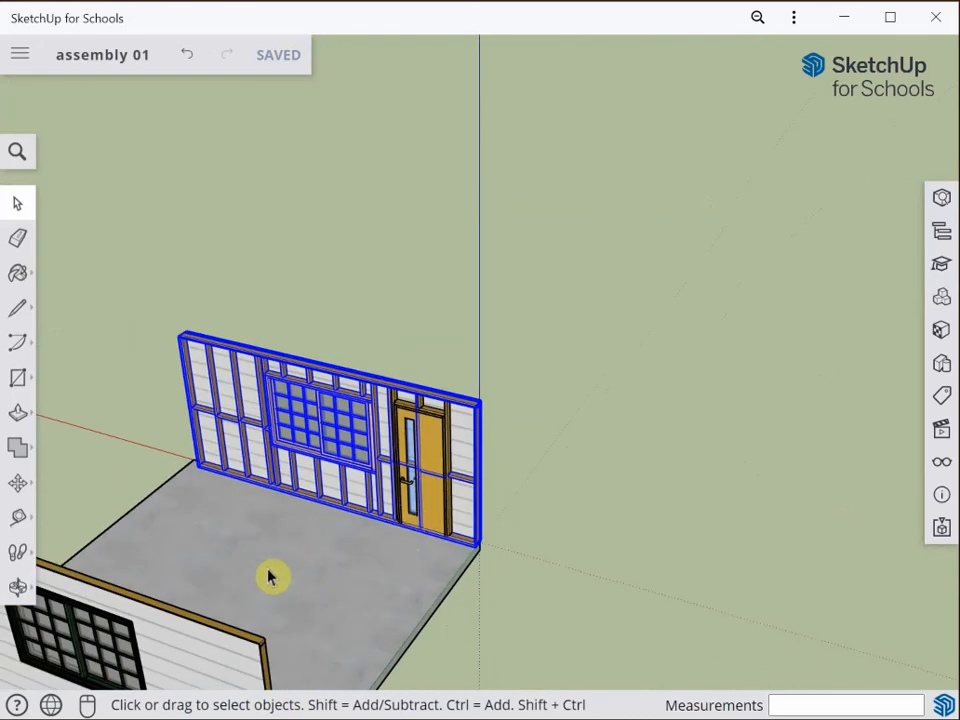
pyautogui.click(15, 593)
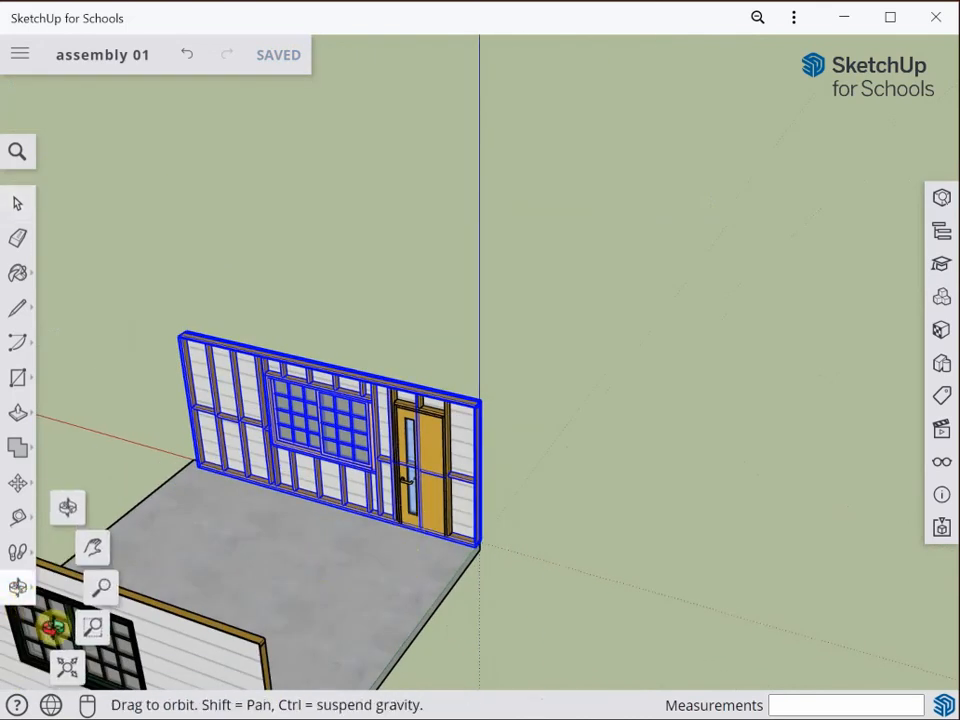
pyautogui.click(67, 673)
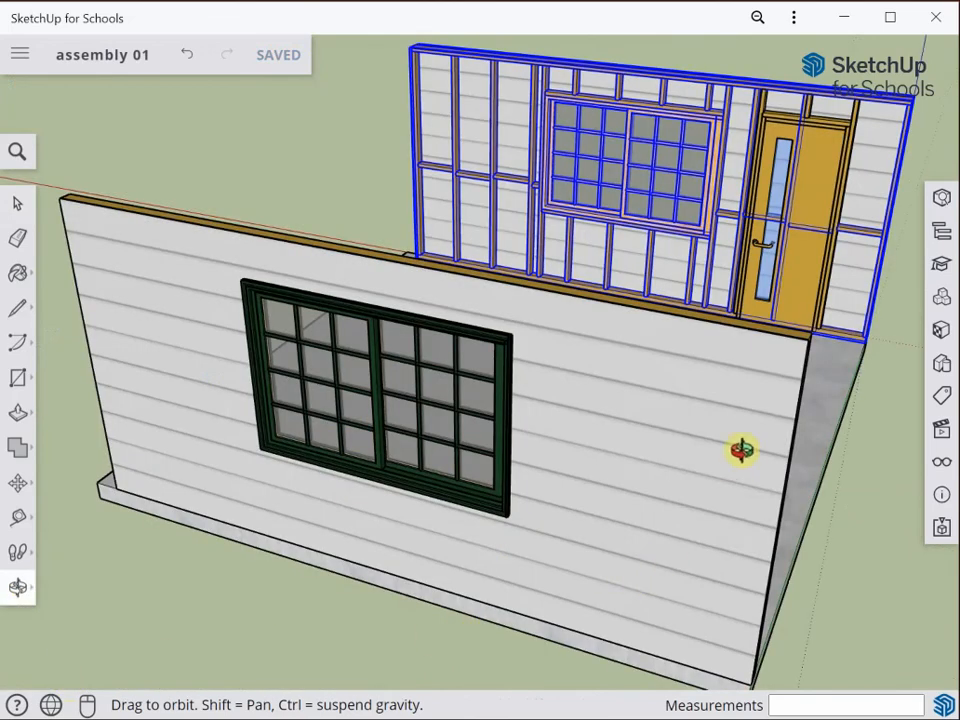